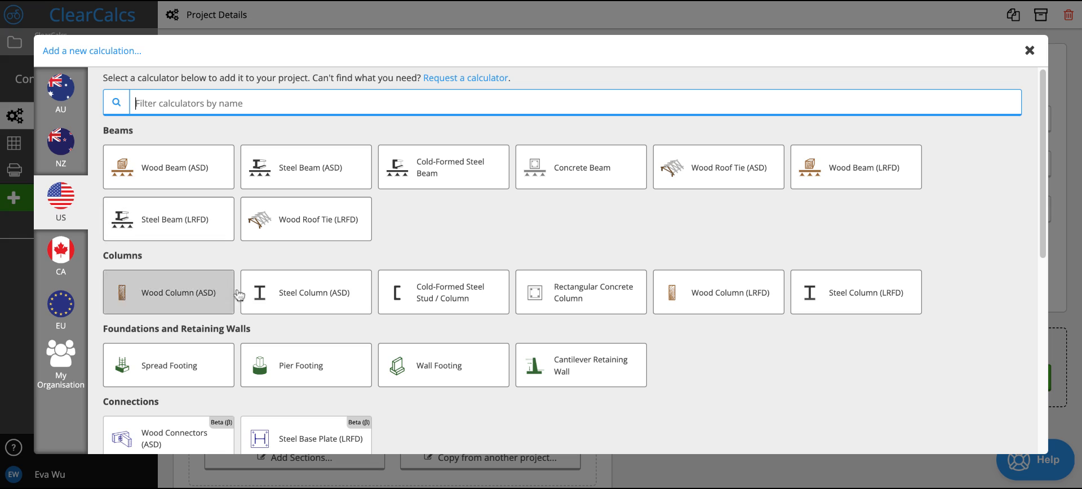
# - Add a US Rectangular Concrete Column calculation to the project and show its sheet in the Detailed view
pyautogui.click(595, 307)
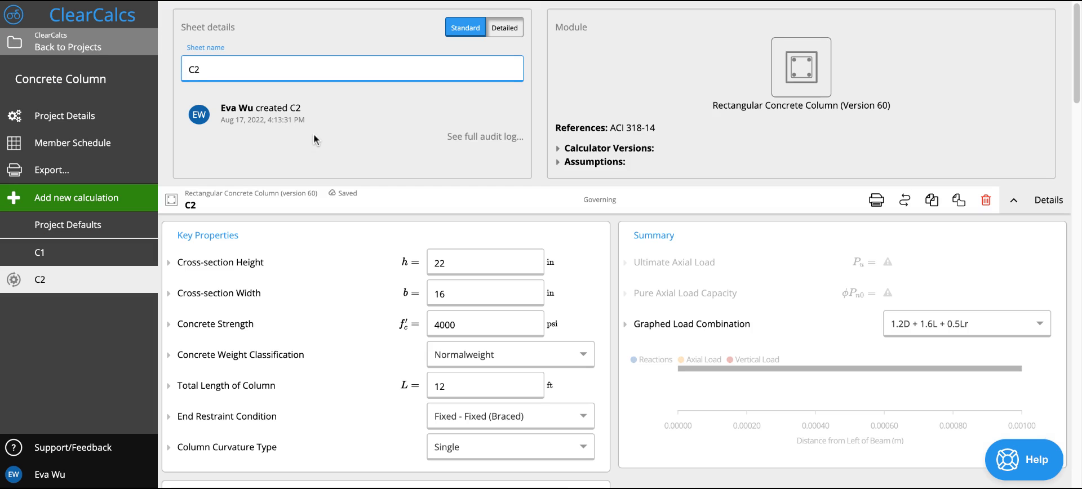
pyautogui.click(511, 29)
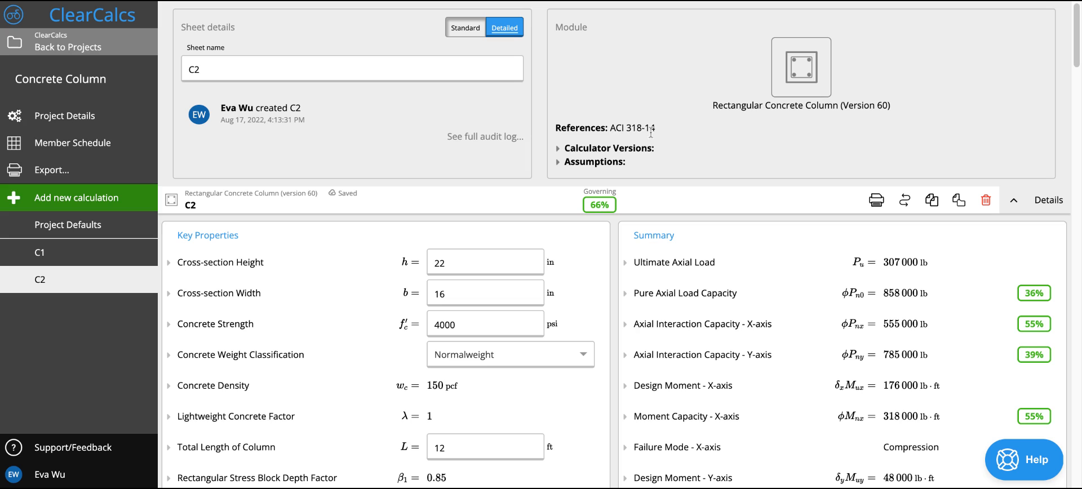
# - Read the column calculator's assumptions, and collapse the sheet details above the calculation
pyautogui.click(609, 162)
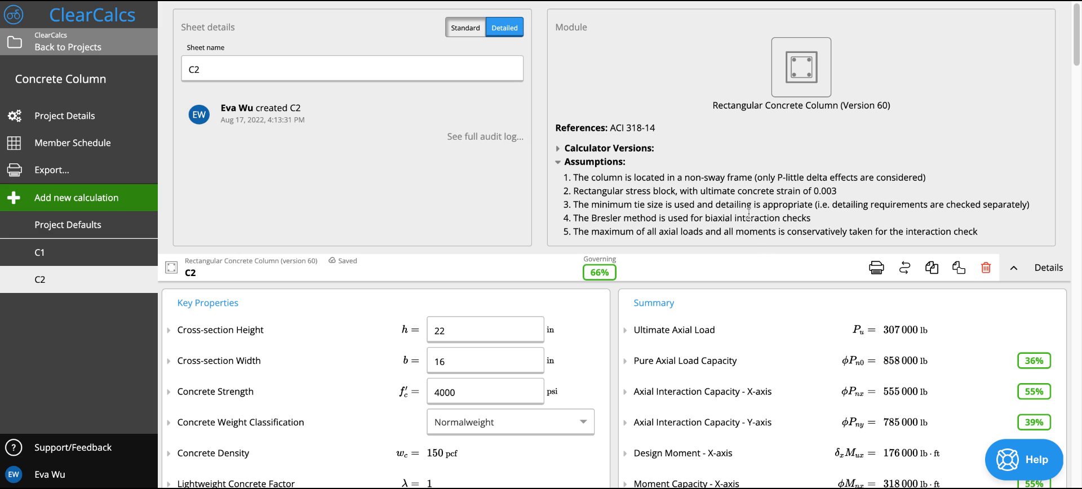
pyautogui.click(1014, 271)
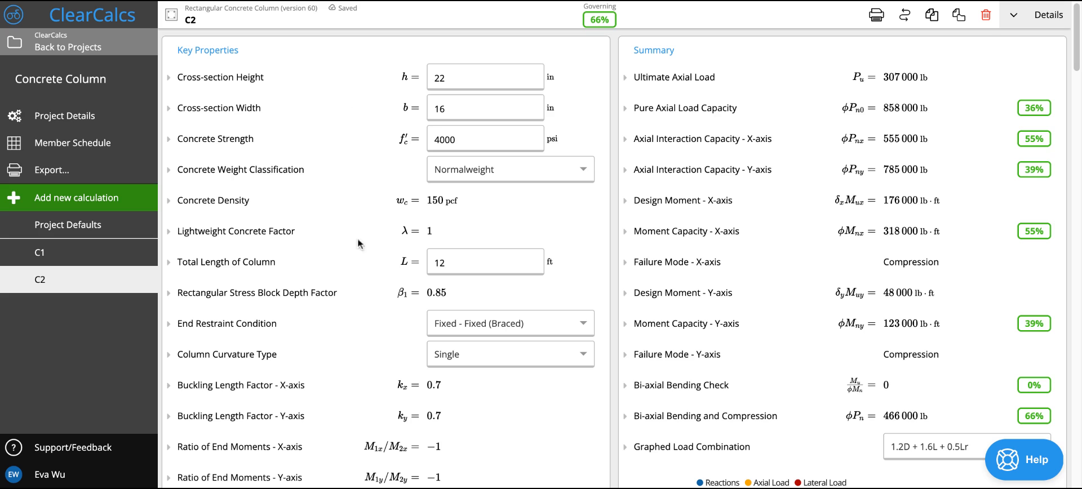
# - Examine the column's key properties, buckling length factors and end moment ratios alongside the summary and load diagram
pyautogui.scroll(-3, 350, 290)
pyautogui.scroll(-3, 351, 290)
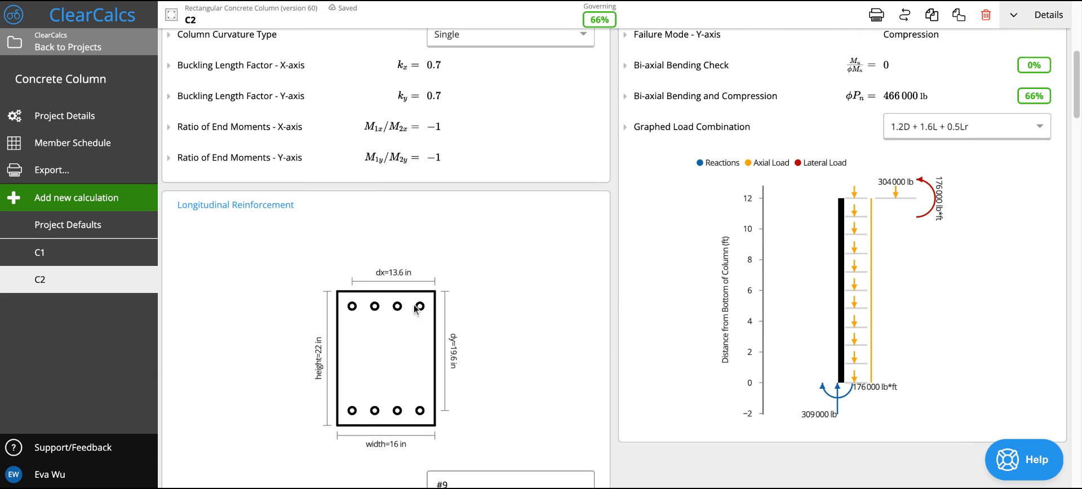
pyautogui.scroll(6, 357, 278)
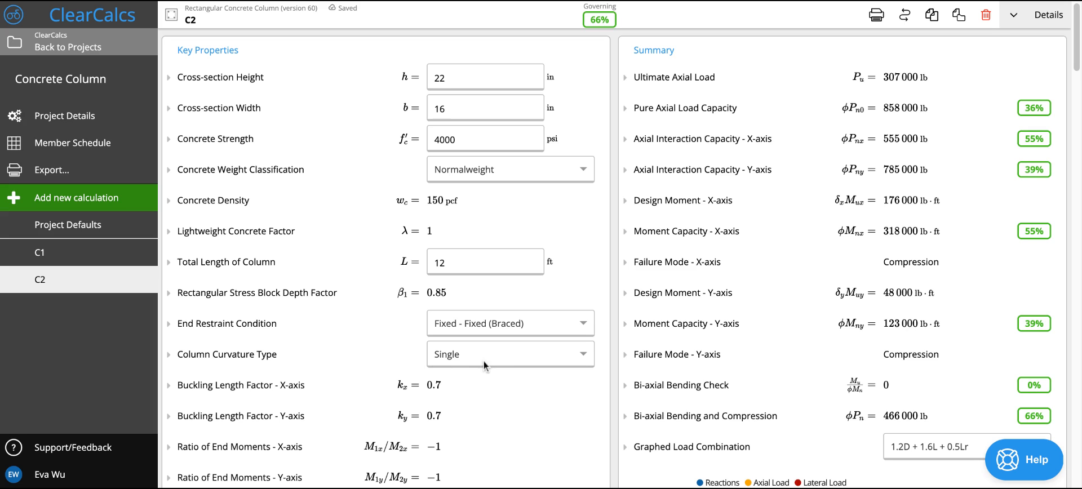
pyautogui.scroll(-1, 394, 367)
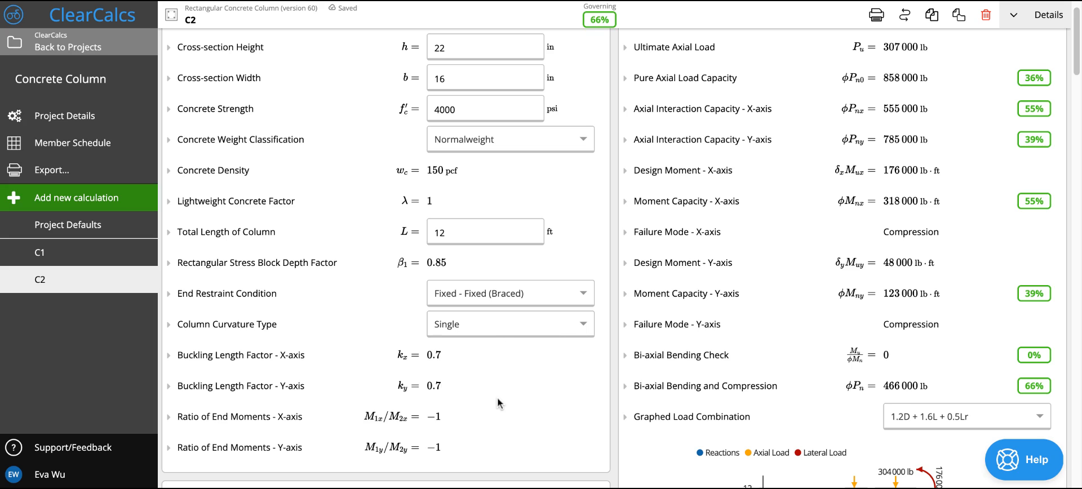
pyautogui.scroll(-1, 498, 401)
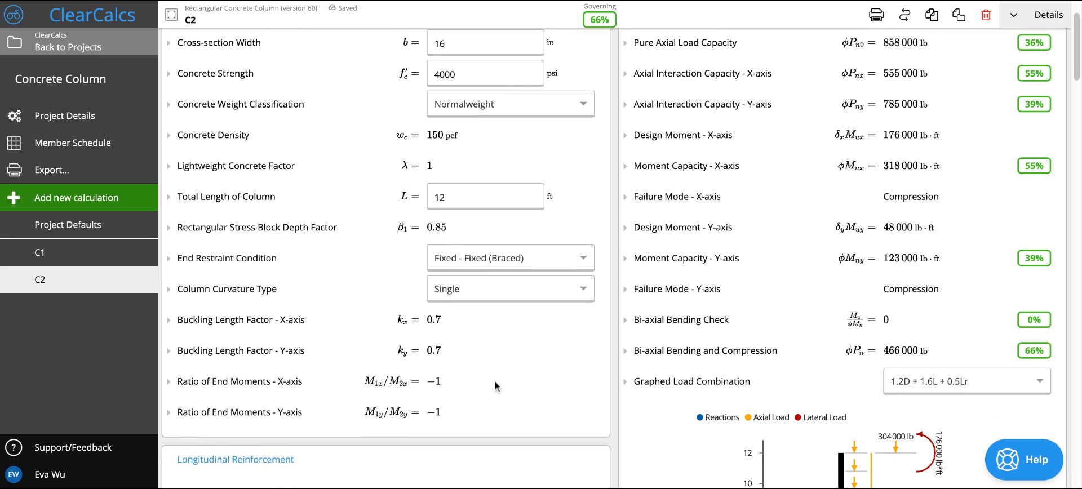
pyautogui.scroll(2, 434, 338)
pyautogui.scroll(-6, 434, 338)
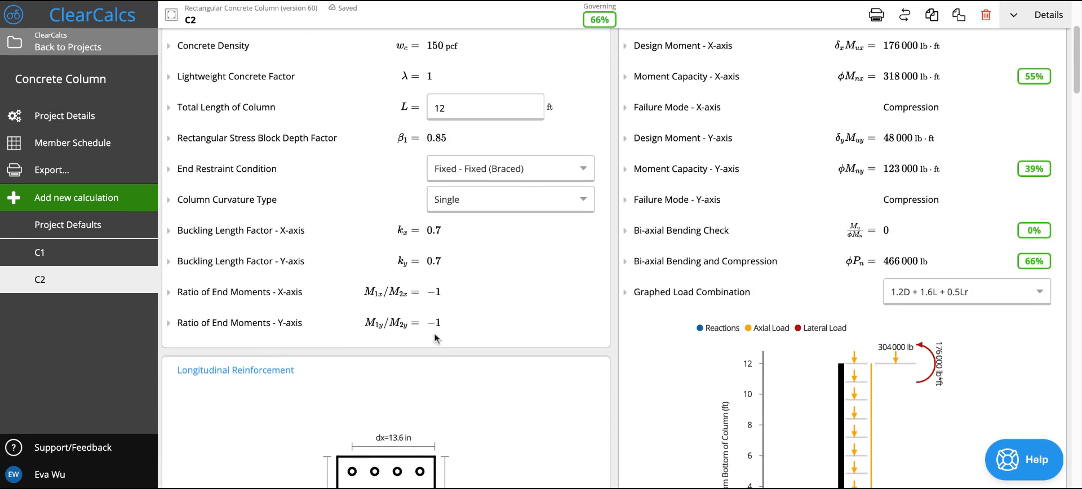
pyautogui.scroll(-4, 614, 259)
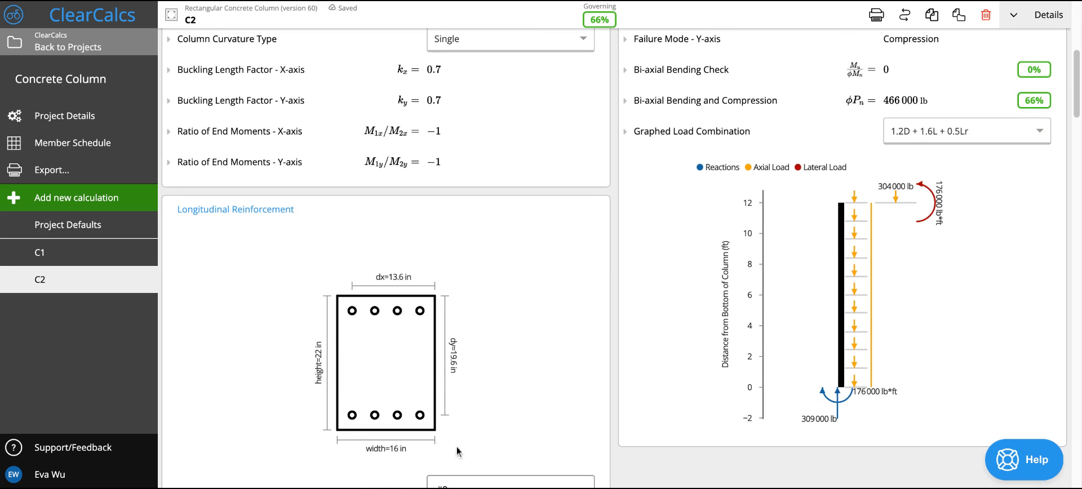
pyautogui.scroll(-2, 471, 376)
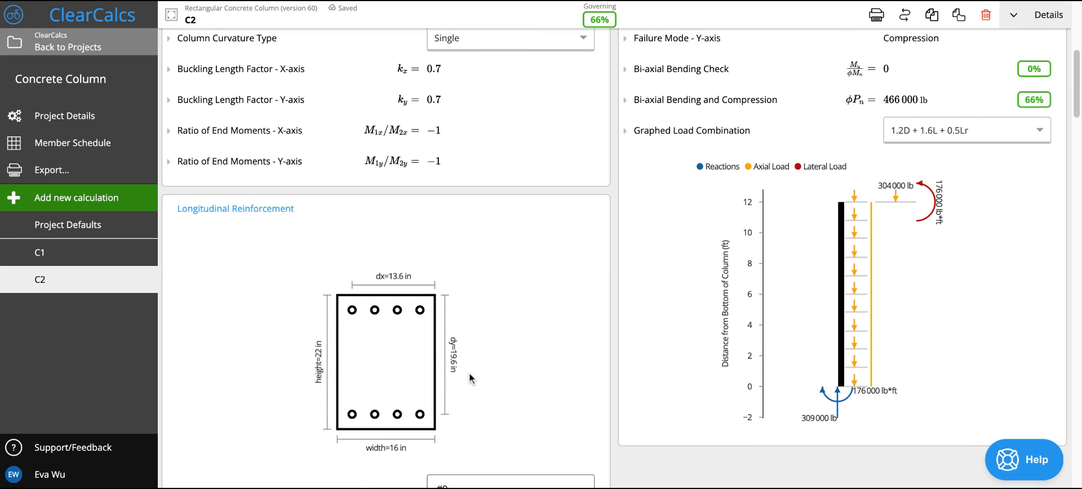
pyautogui.scroll(-1, 614, 259)
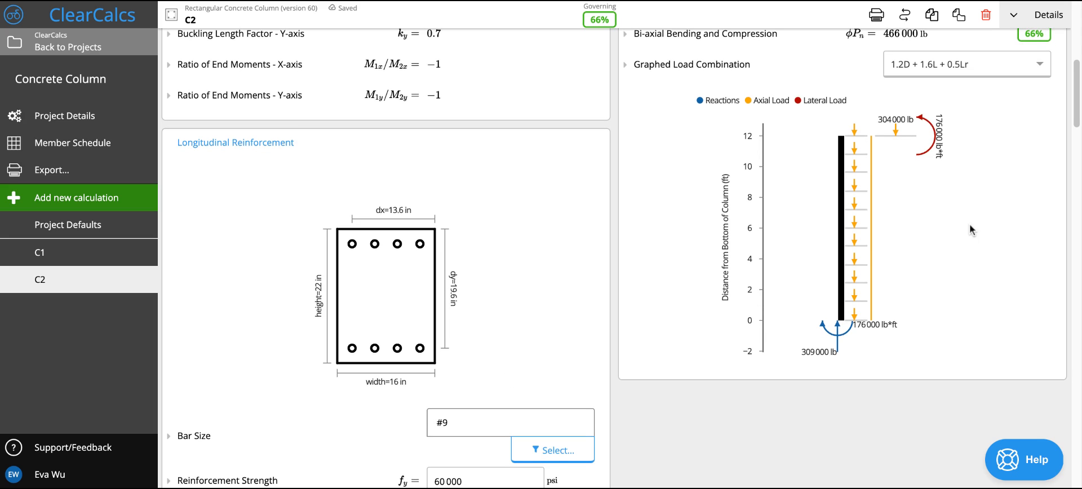
# - Set the additional left/right reinforcement bars per side to 2 in the longitudinal reinforcement, and check the cross-section diagram
pyautogui.scroll(-2, 497, 330)
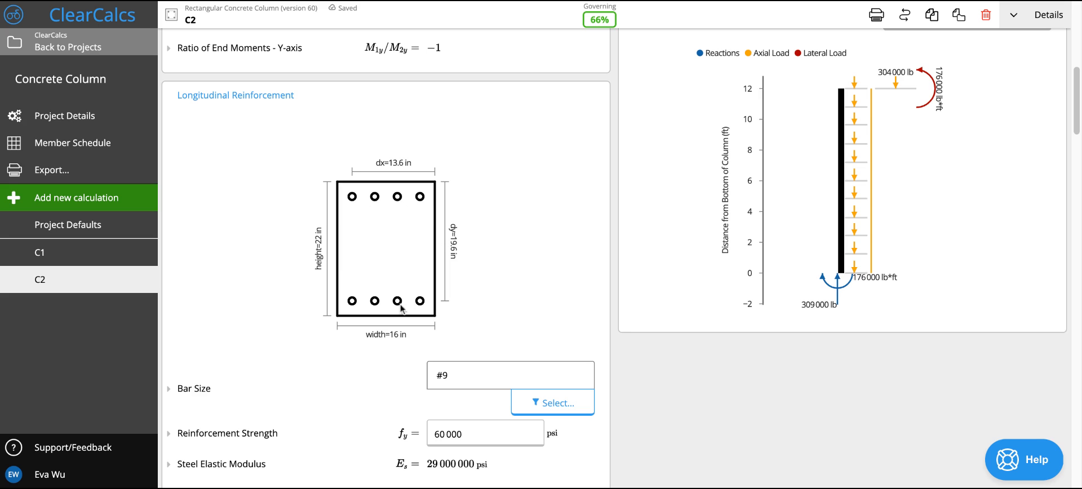
pyautogui.scroll(-4, 458, 315)
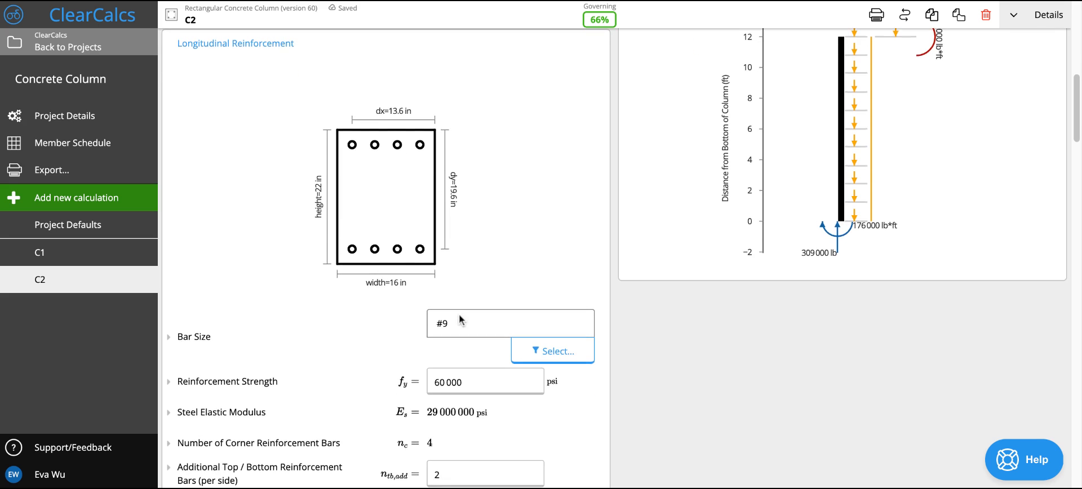
pyautogui.scroll(-2, 459, 316)
pyautogui.scroll(3, 454, 299)
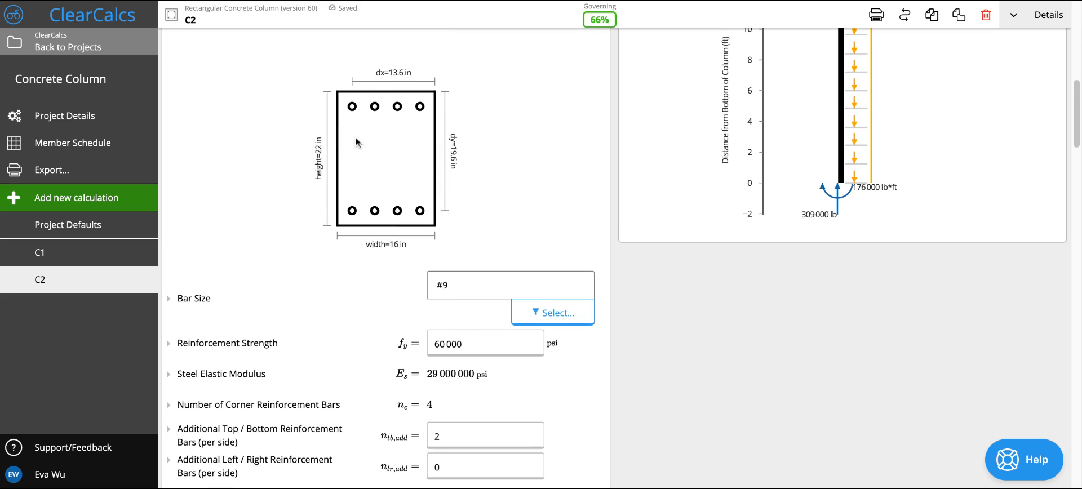
pyautogui.scroll(-3, 454, 356)
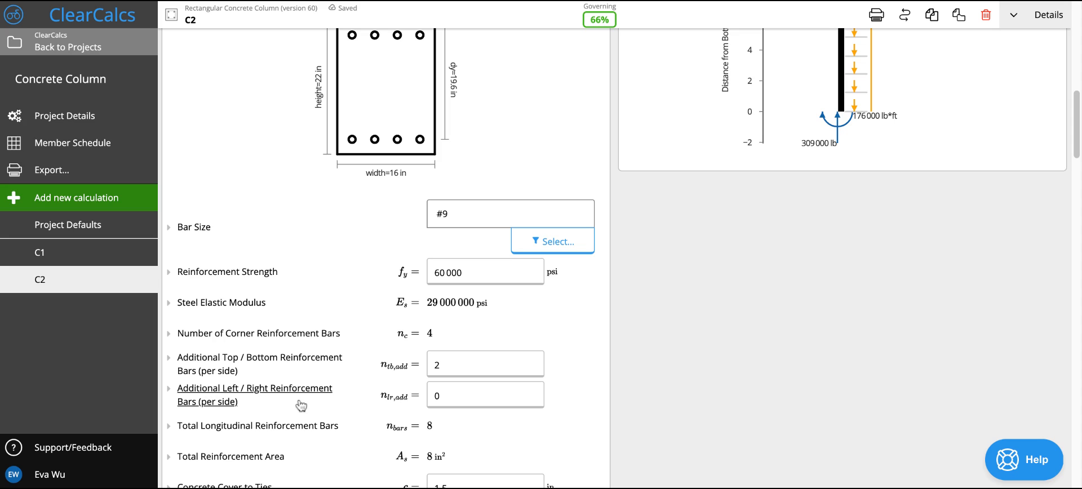
pyautogui.click(474, 404)
pyautogui.write('2')
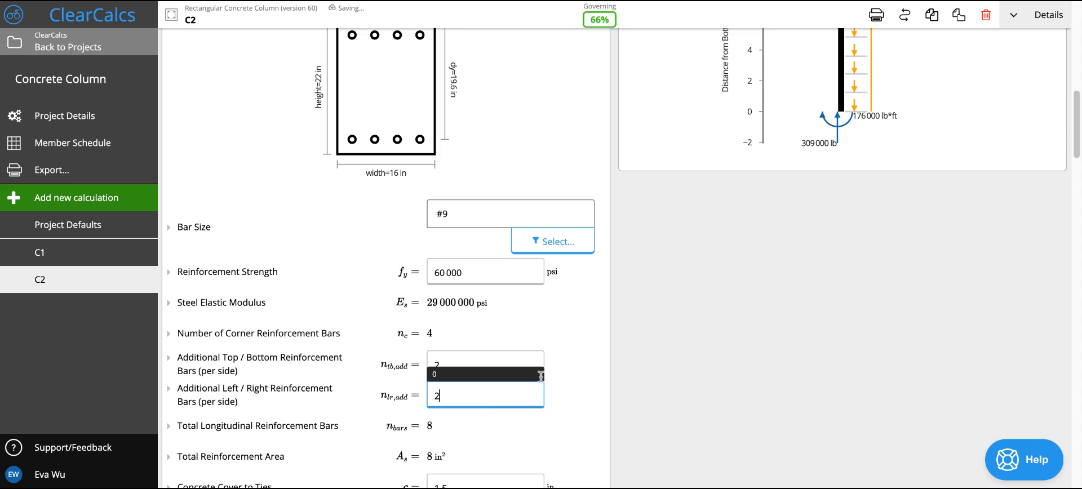
pyautogui.scroll(3, 589, 371)
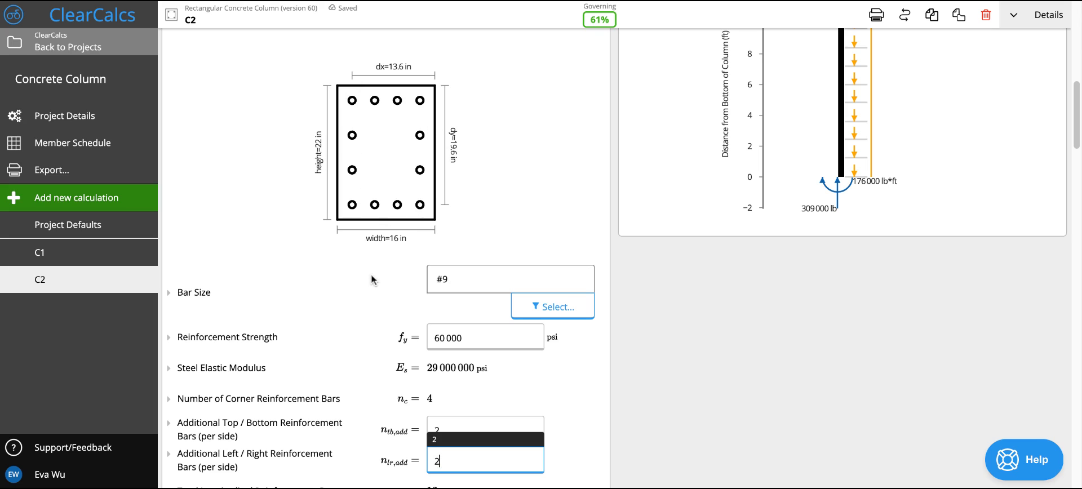
pyautogui.click(572, 408)
# - Examine the longitudinal reinforcement's cover, bar depths and bar spacings, plus the minimum tie size and maximum tie spacing
pyautogui.scroll(-2, 571, 407)
pyautogui.scroll(-2, 571, 407)
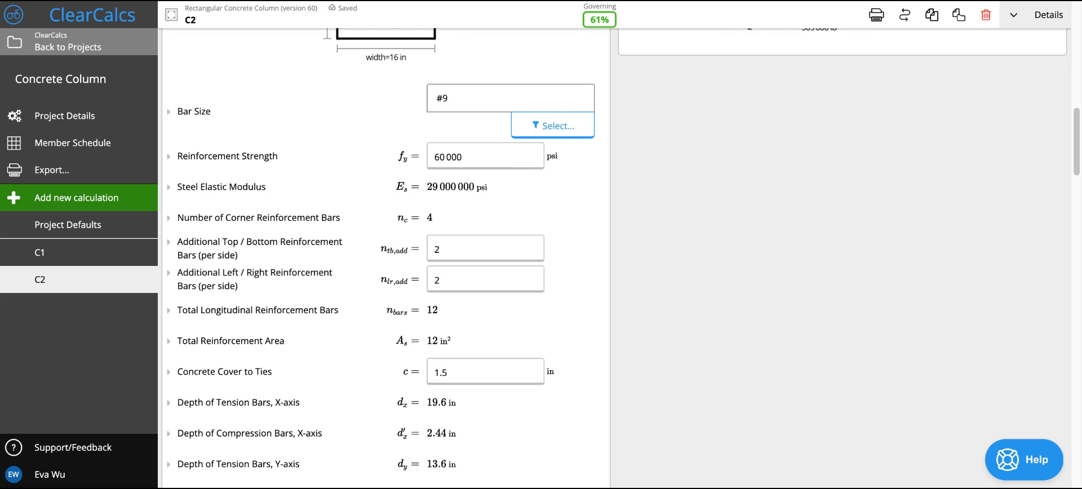
pyautogui.scroll(-1, 318, 393)
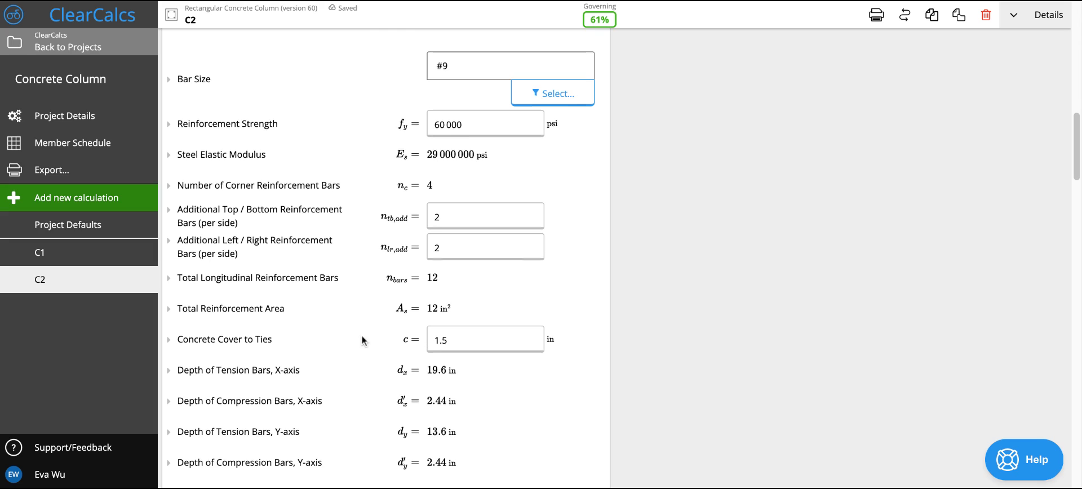
pyautogui.scroll(-1, 363, 340)
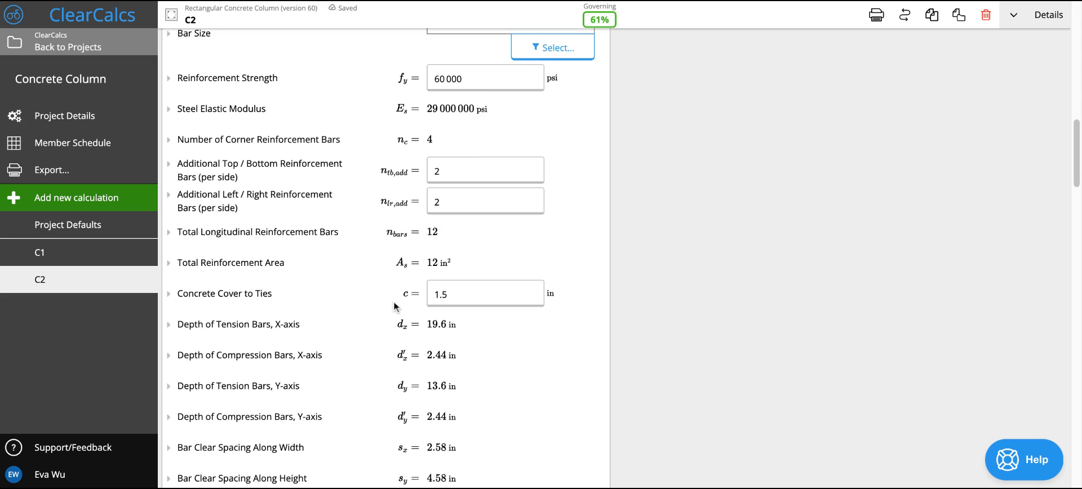
pyautogui.scroll(-1, 394, 306)
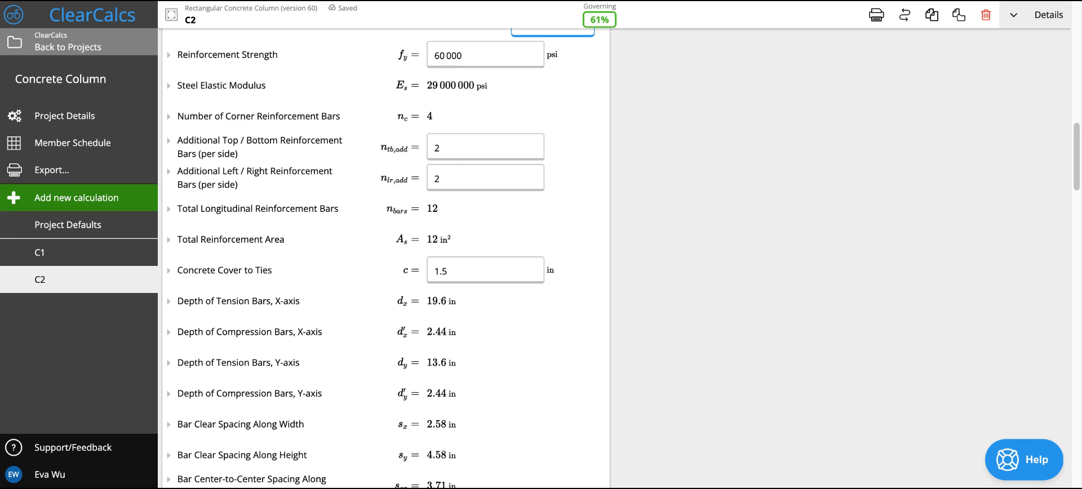
pyautogui.scroll(-1, 322, 256)
pyautogui.scroll(-2, 489, 299)
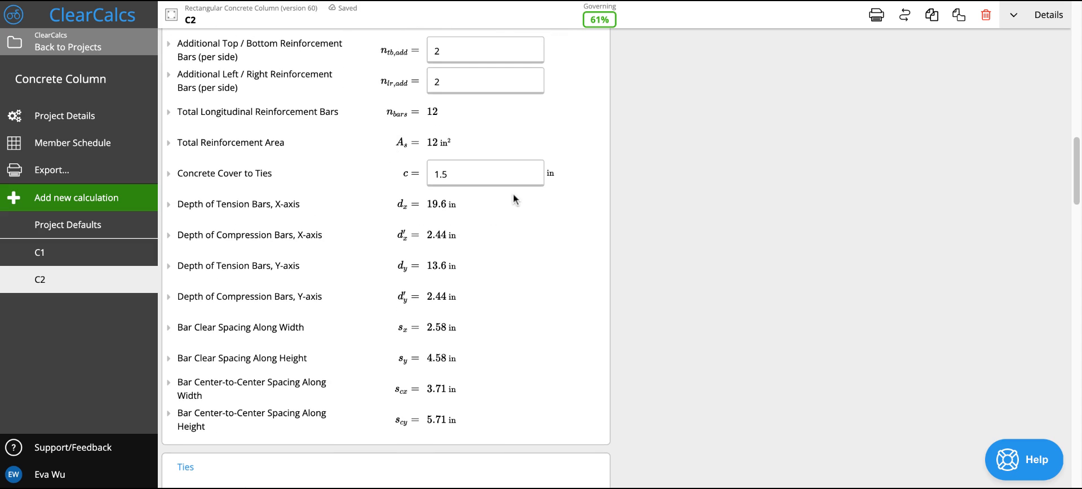
pyautogui.scroll(-2, 512, 198)
pyautogui.scroll(-2, 494, 270)
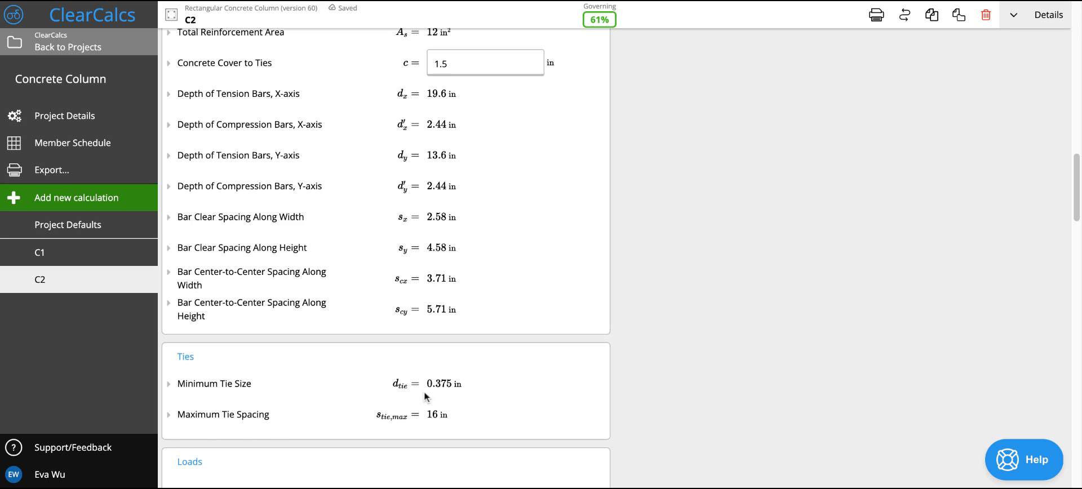
pyautogui.scroll(8, 515, 238)
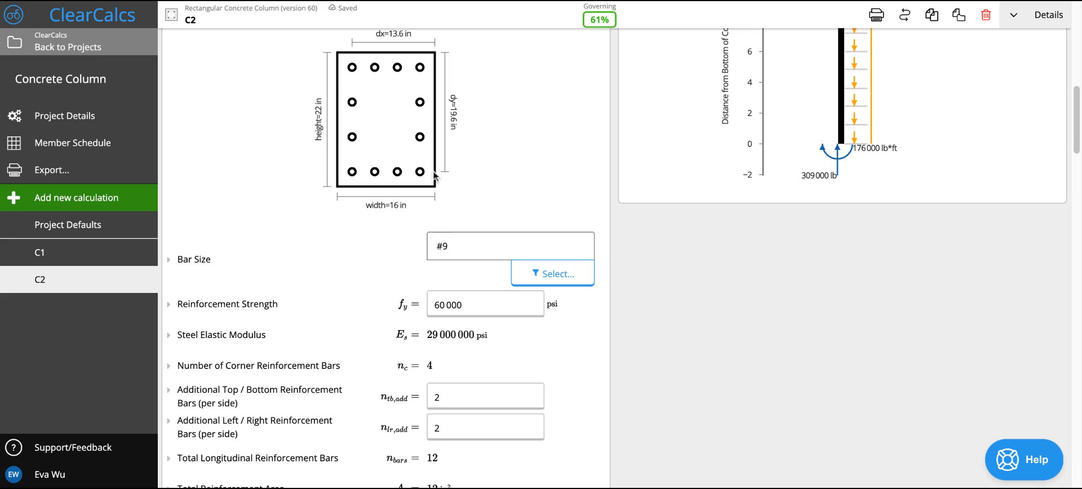
pyautogui.scroll(-8, 339, 316)
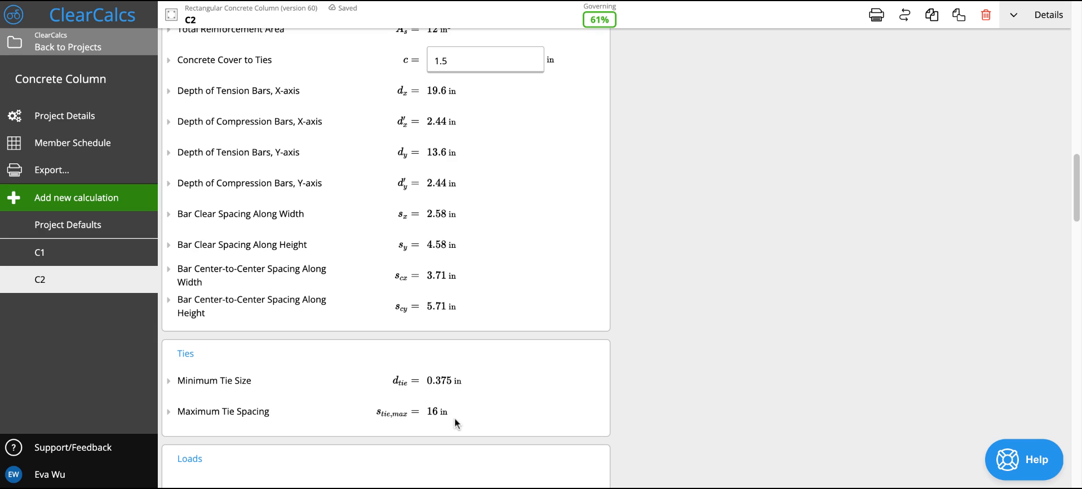
pyautogui.scroll(-3, 487, 388)
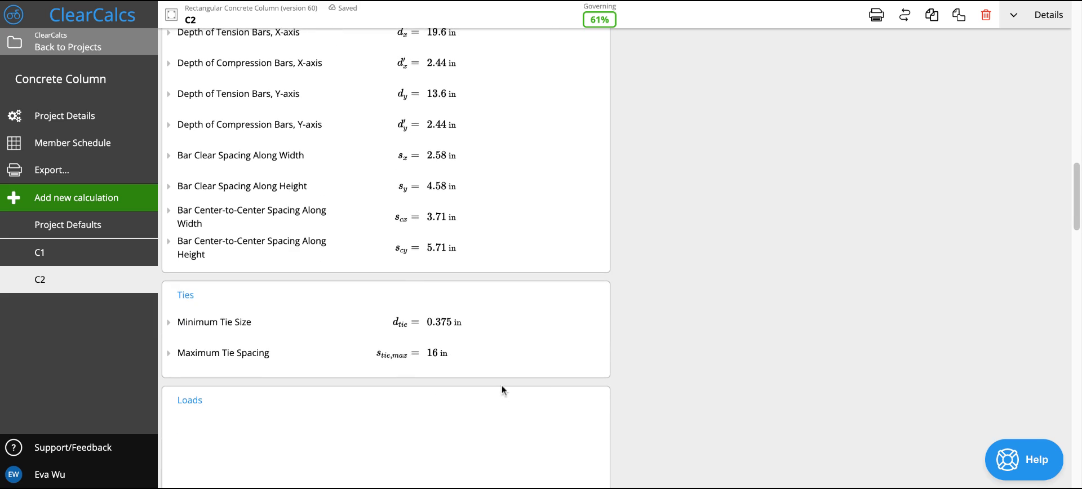
# - Review the column's load diagram and inspect the load magnitudes of the Dead + Occupancy load about the X-axis
pyautogui.scroll(-5, 567, 382)
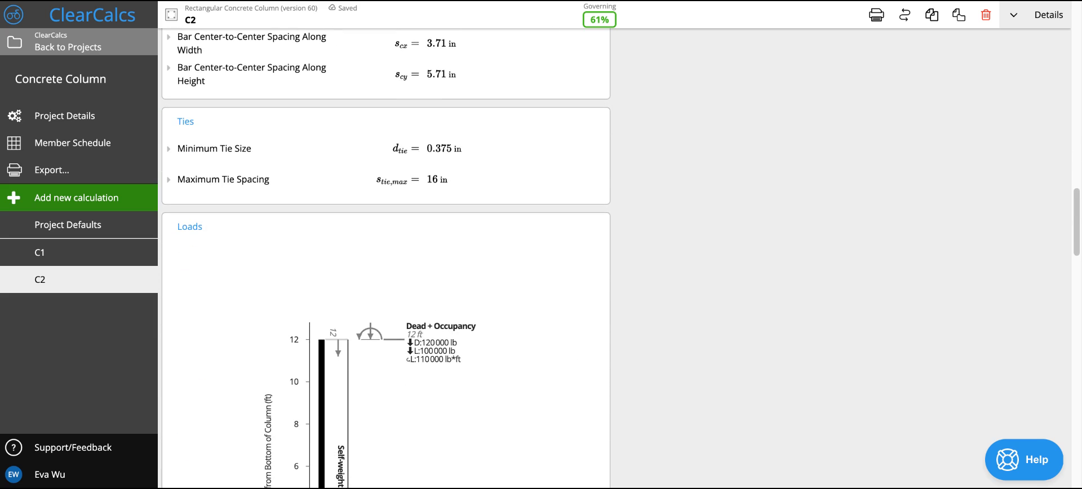
pyautogui.scroll(-8, 533, 322)
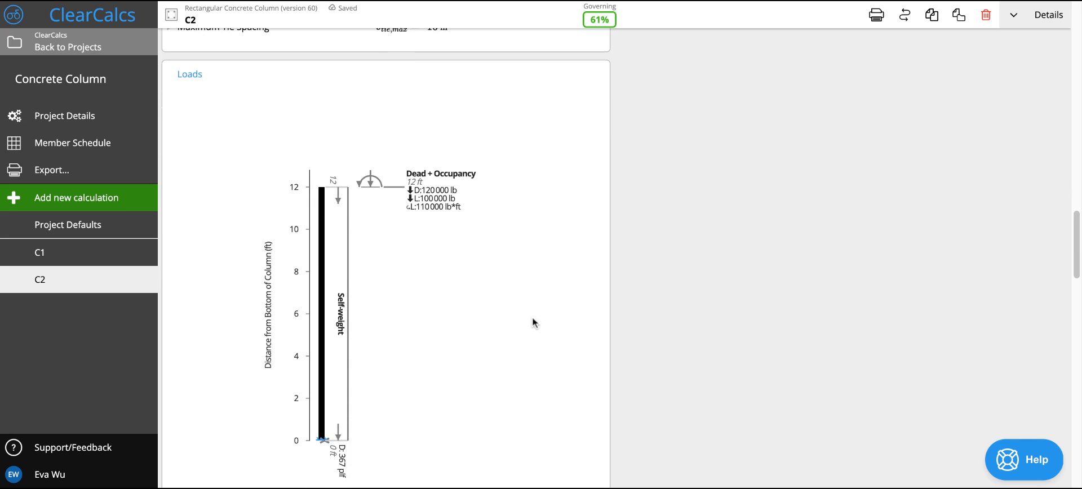
pyautogui.scroll(-3, 519, 316)
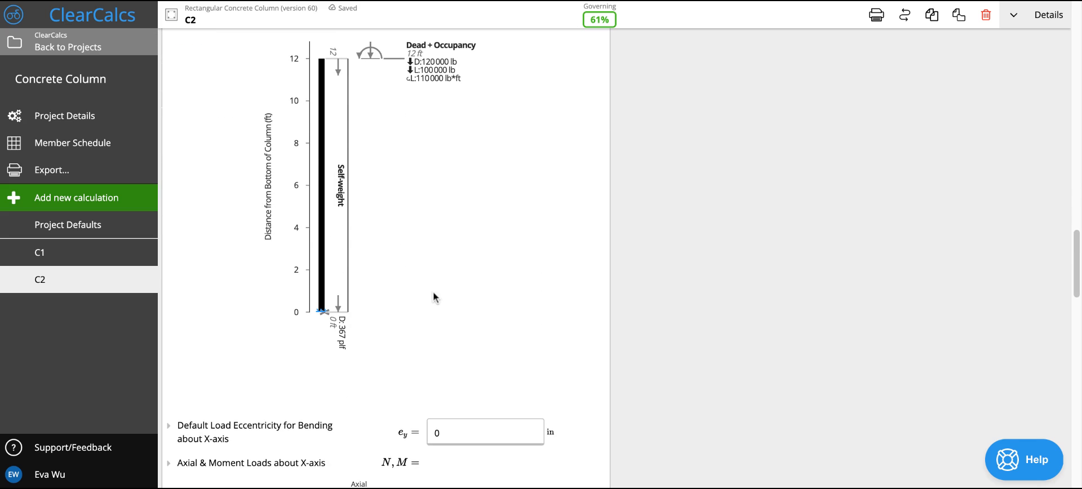
pyautogui.scroll(-5, 432, 292)
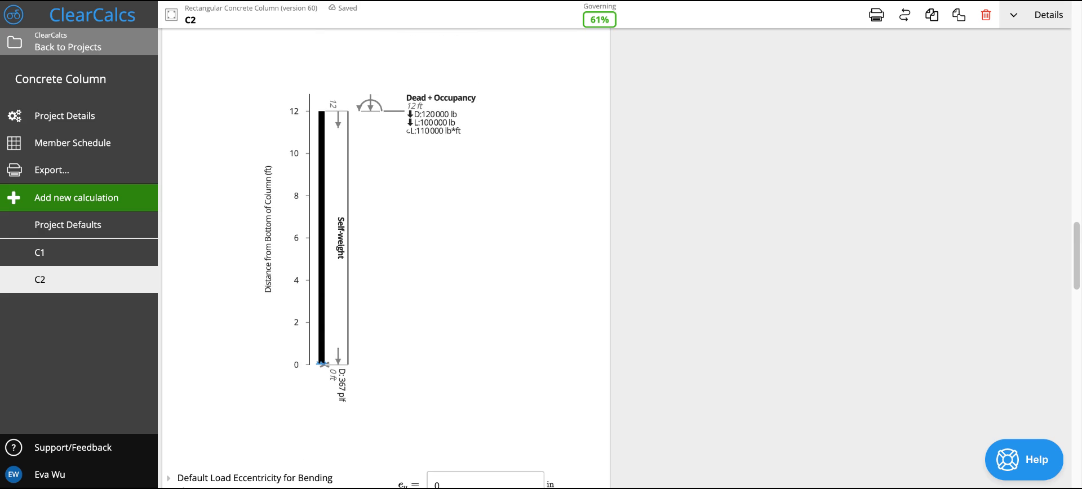
pyautogui.scroll(-1, 432, 395)
pyautogui.click(430, 366)
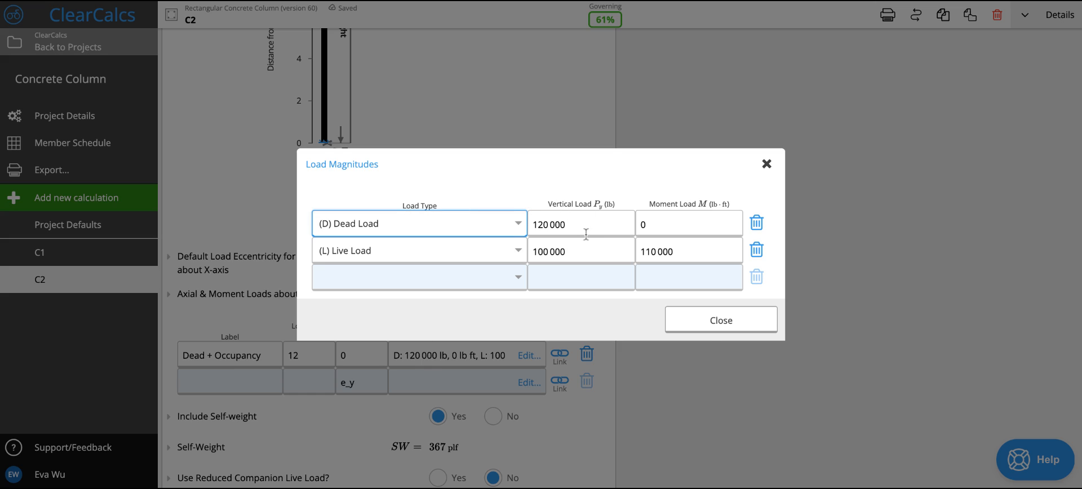
pyautogui.click(706, 329)
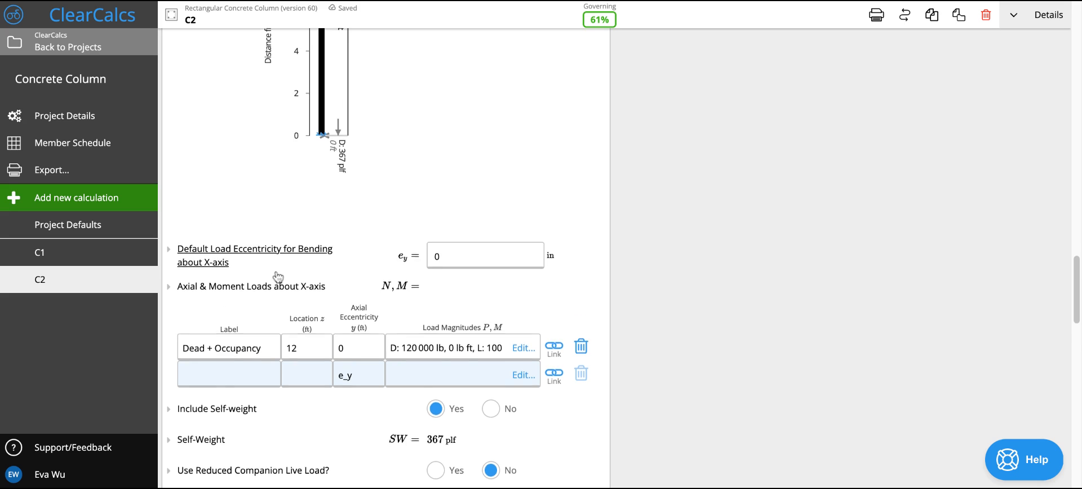
# - Delete the Live Load entry from the moment loads about the Y-axis and set the default load eccentricity for bending about the Y-axis to 2 in
pyautogui.scroll(-3, 278, 281)
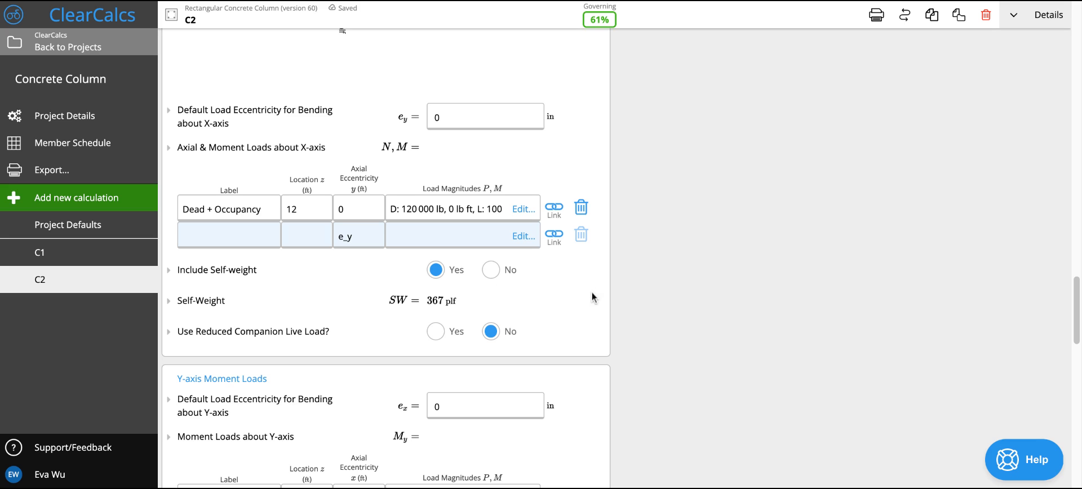
pyautogui.scroll(-2, 574, 350)
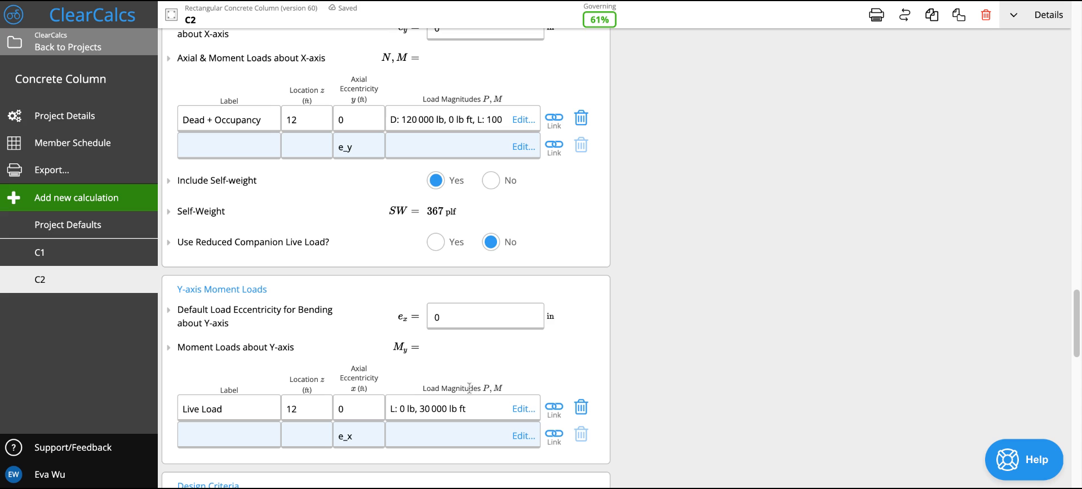
pyautogui.click(581, 408)
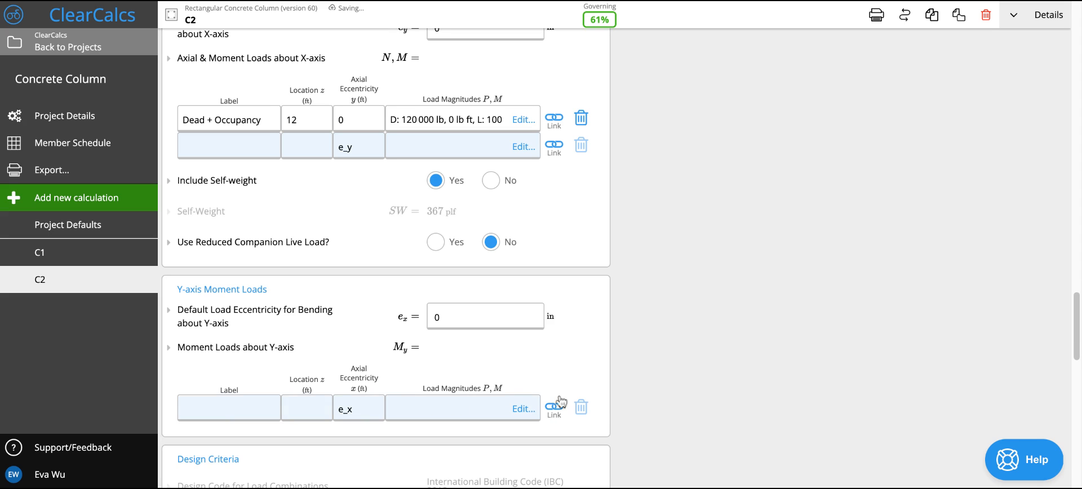
pyautogui.click(500, 320)
pyautogui.write('2')
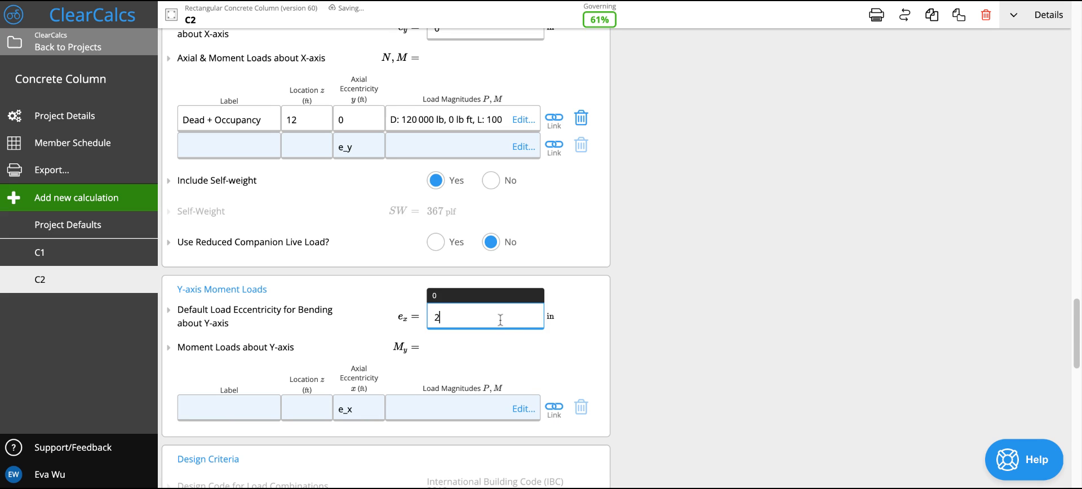
pyautogui.click(588, 309)
# - Inspect the dead and live load magnitudes of the Dead + Occupancy load about the X-axis
pyautogui.scroll(2, 572, 302)
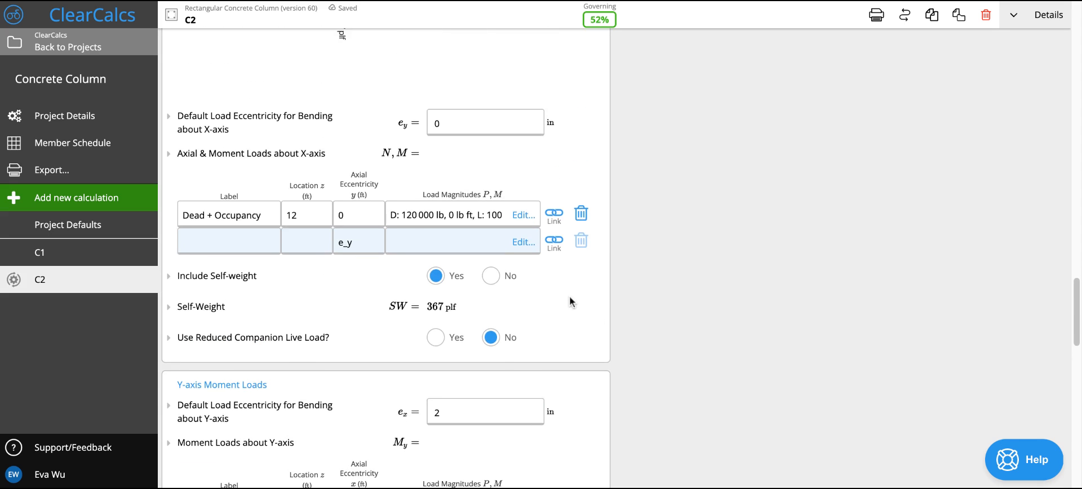
pyautogui.click(456, 212)
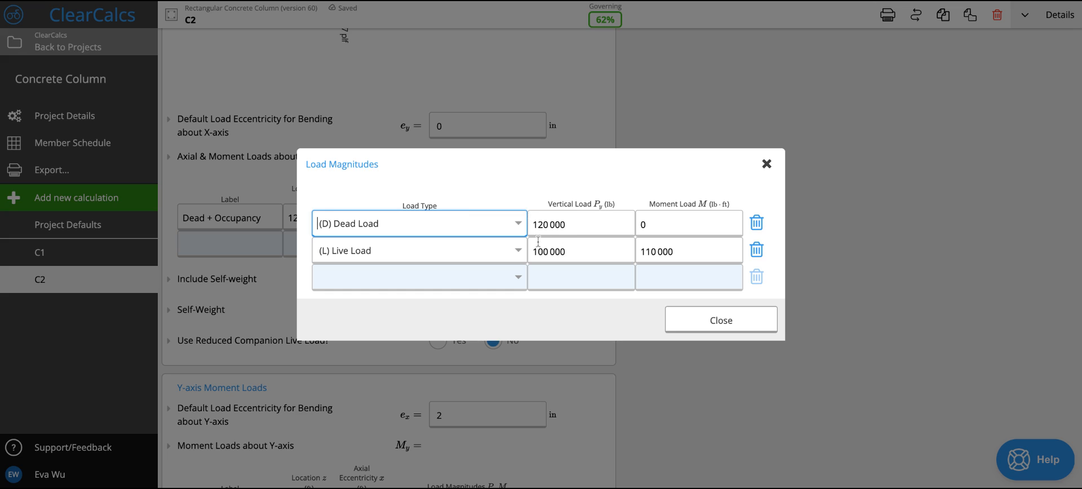
pyautogui.click(728, 319)
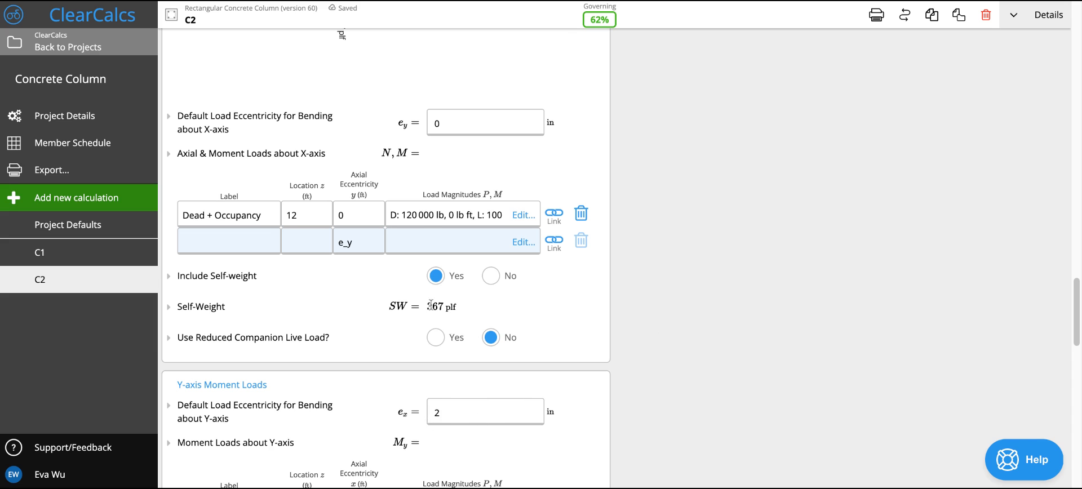
# - Check the summary's axial, moment and bi-axial results against the key properties, and return to the load inputs
pyautogui.scroll(-1, 538, 345)
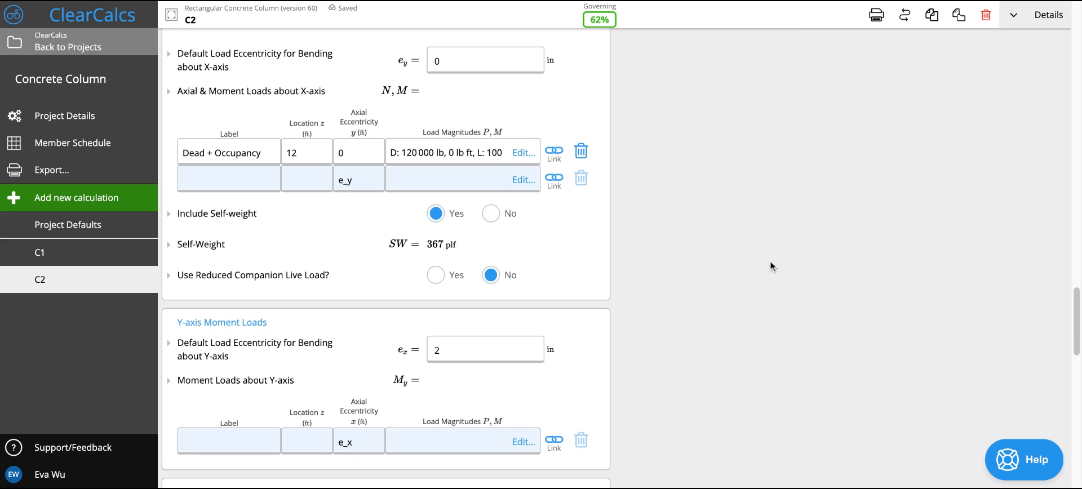
pyautogui.scroll(15, 770, 260)
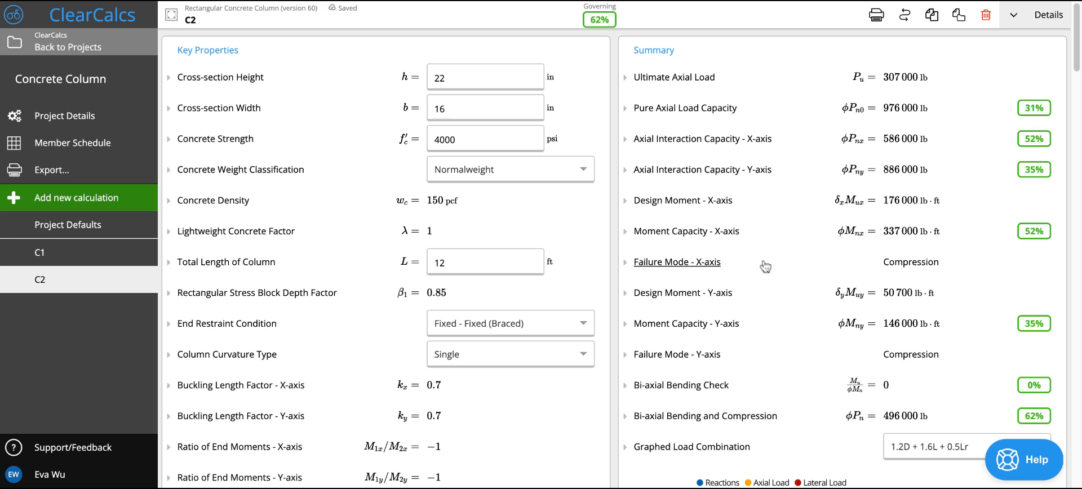
pyautogui.scroll(-20, 492, 332)
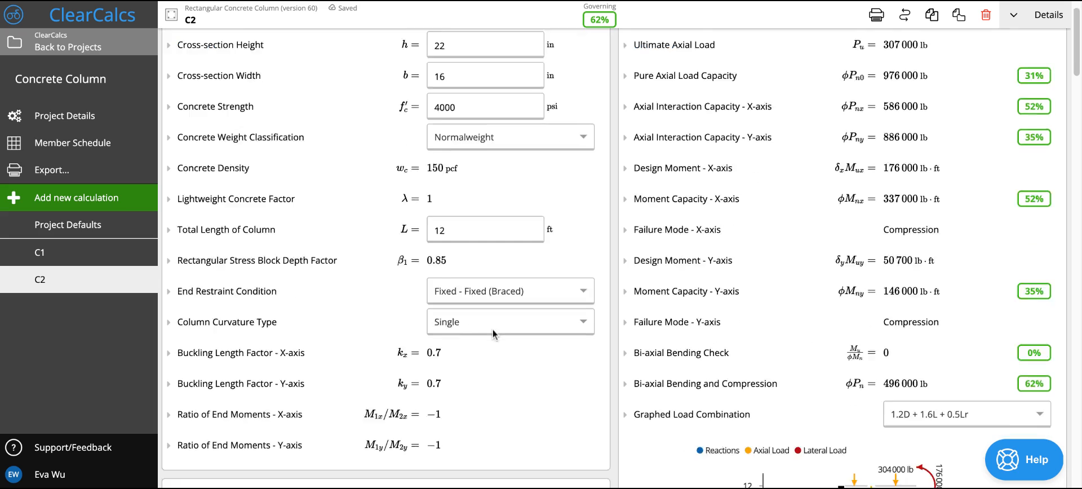
pyautogui.scroll(-1, 493, 332)
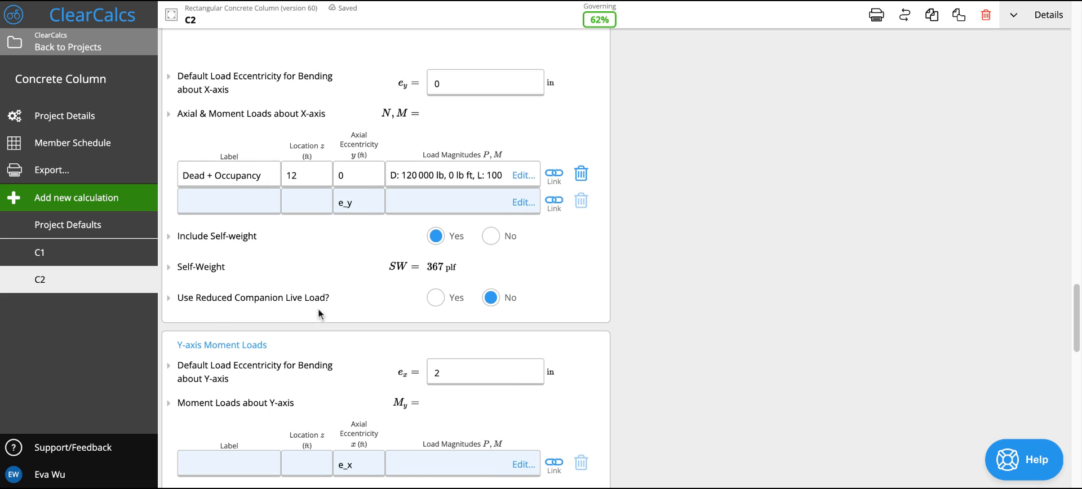
# - Examine the design code and the member properties, such as gross area, reinforcement ratio and radii of gyration, and collapse that section again
pyautogui.scroll(-2, 318, 312)
pyautogui.scroll(-2, 318, 308)
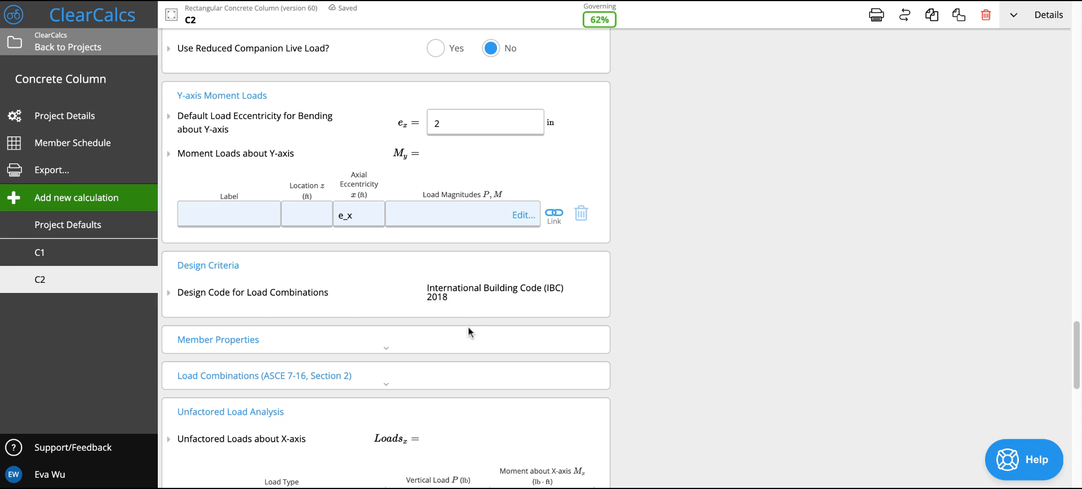
pyautogui.click(453, 346)
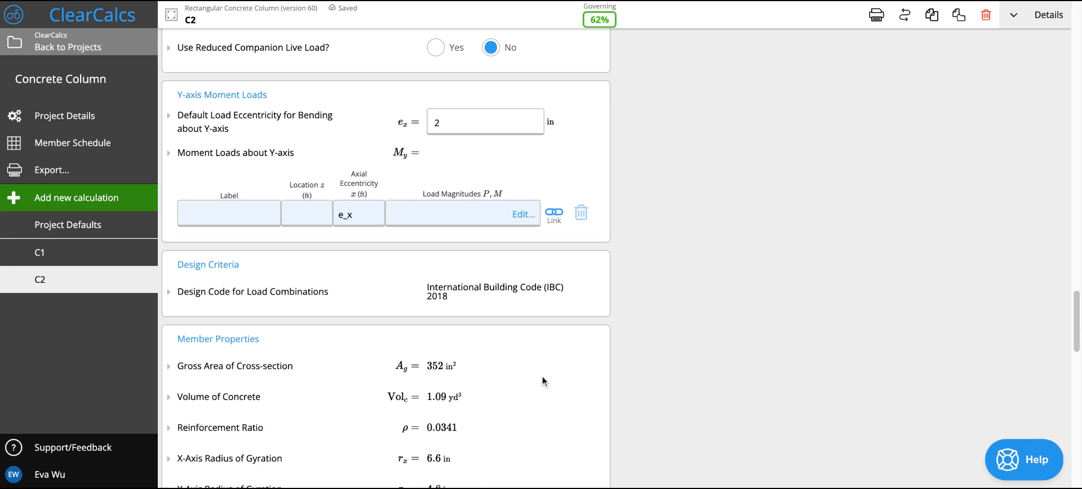
pyautogui.scroll(-1, 542, 376)
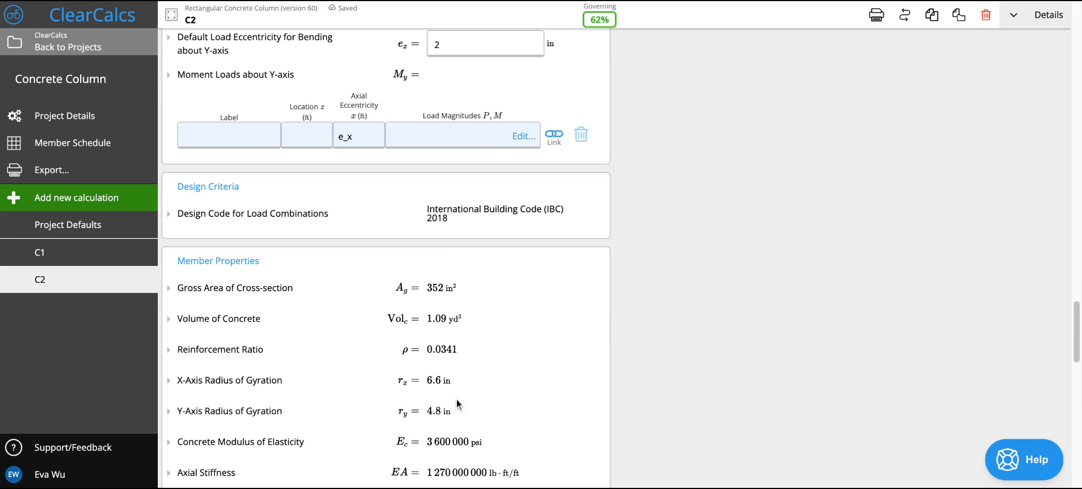
pyautogui.click(342, 267)
pyautogui.scroll(-1, 341, 266)
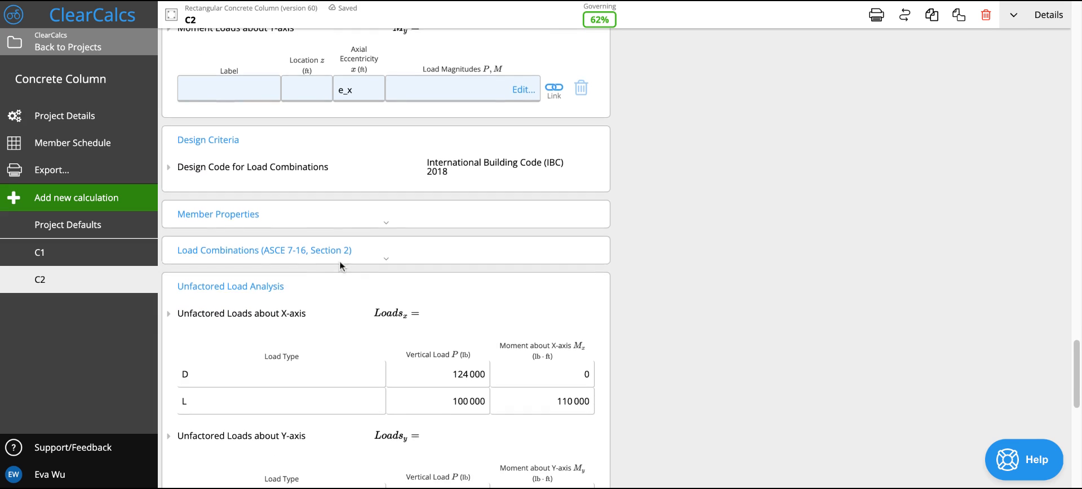
# - Review the strength load combinations with their factored axial and moment loads, and collapse the section again
pyautogui.click(394, 248)
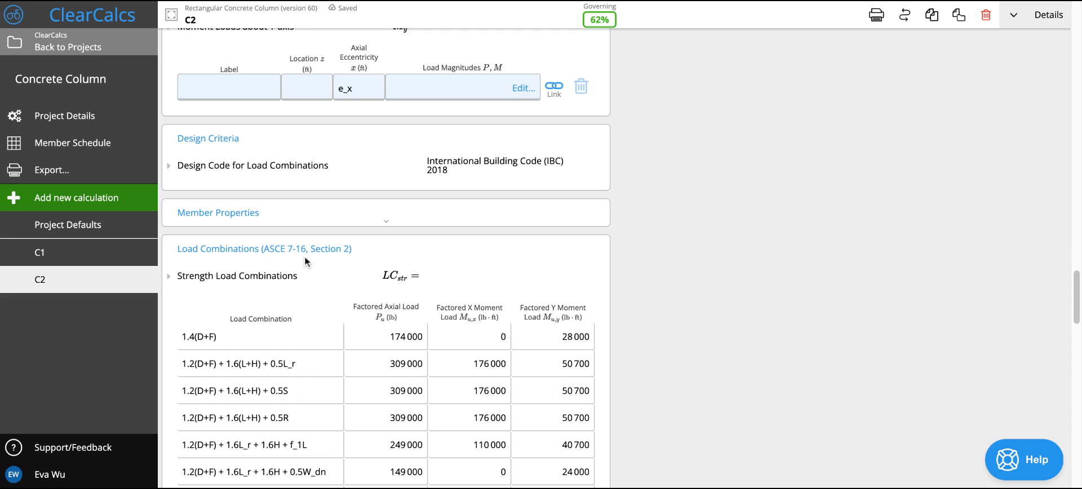
pyautogui.scroll(-8, 427, 349)
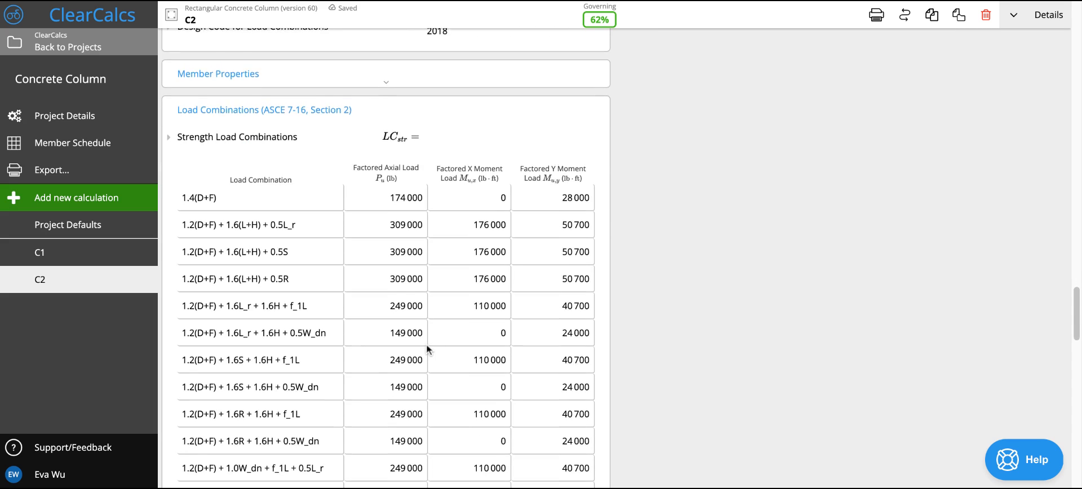
pyautogui.scroll(5, 420, 34)
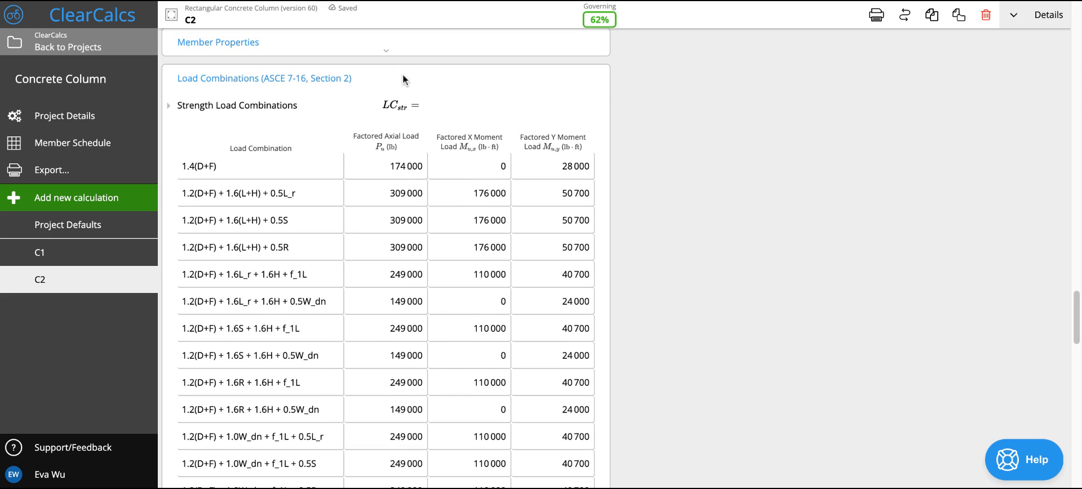
pyautogui.click(403, 78)
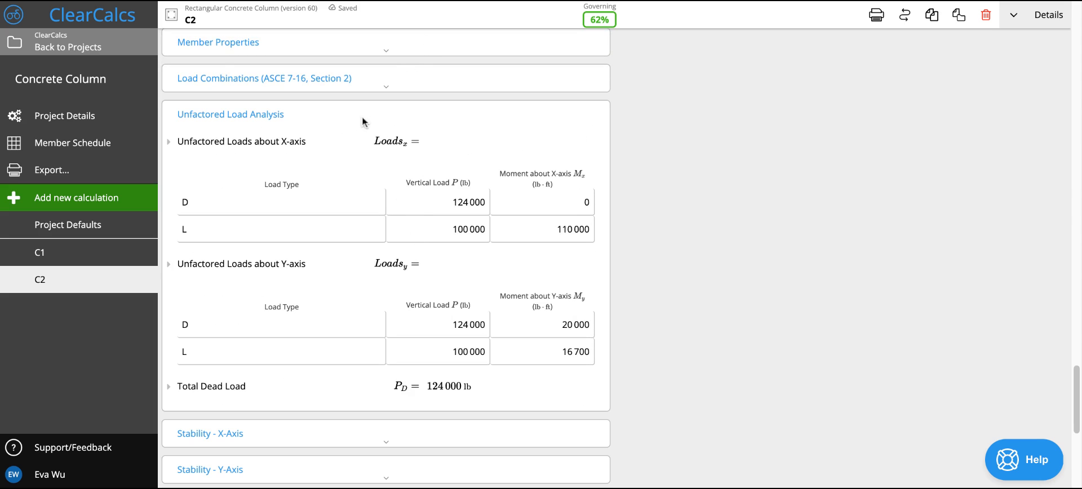
# - Look through the unfactored loads about both axes and the stability and capacity sections that follow
pyautogui.scroll(-2, 385, 329)
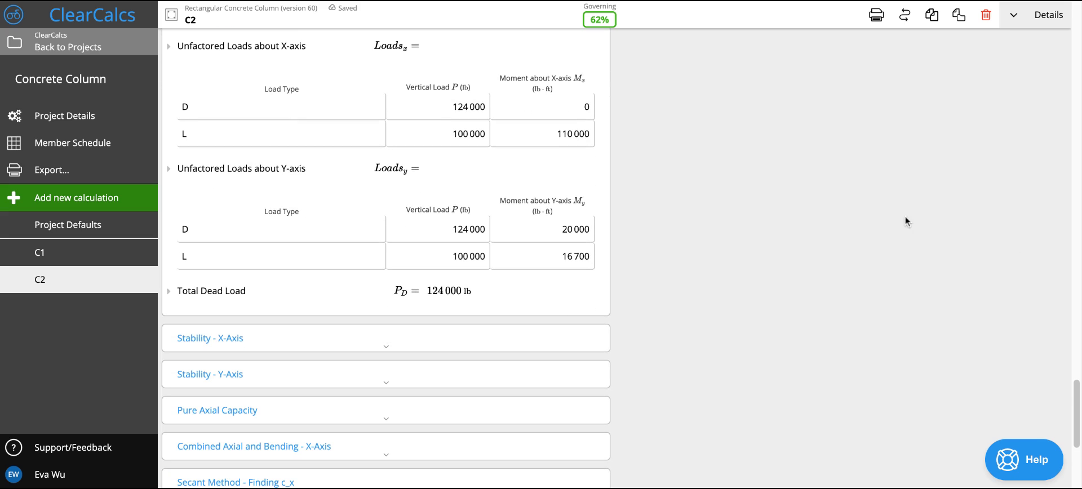
pyautogui.scroll(-1, 366, 327)
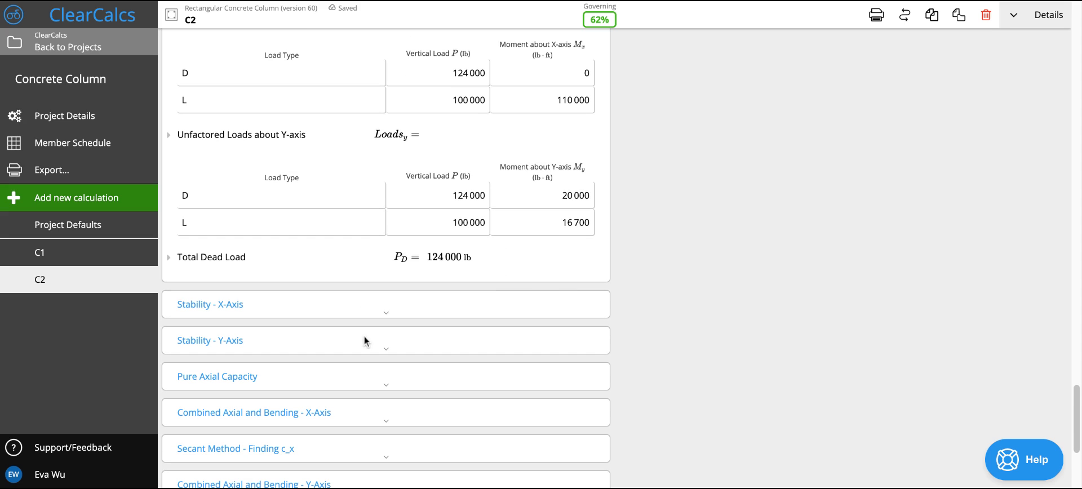
pyautogui.scroll(-1, 361, 336)
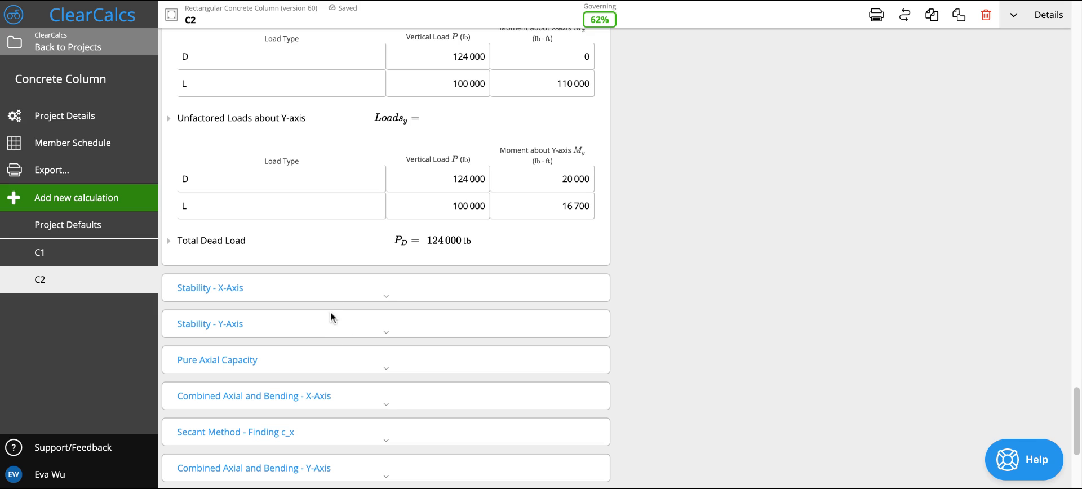
pyautogui.scroll(-3, 288, 345)
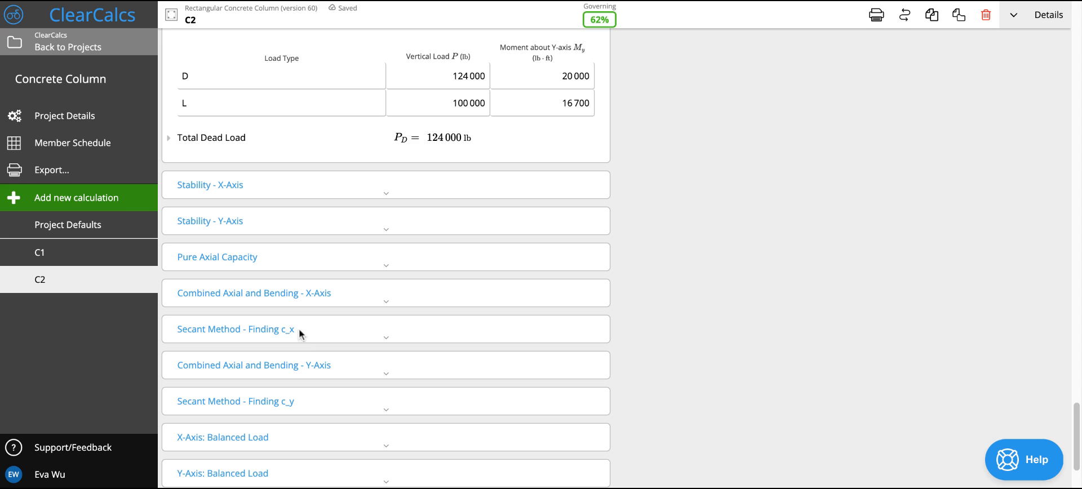
# - Examine the secant method iterations for finding c_x, briefly check those for c_y, and leave both sections collapsed
pyautogui.click(302, 333)
pyautogui.scroll(-1, 347, 341)
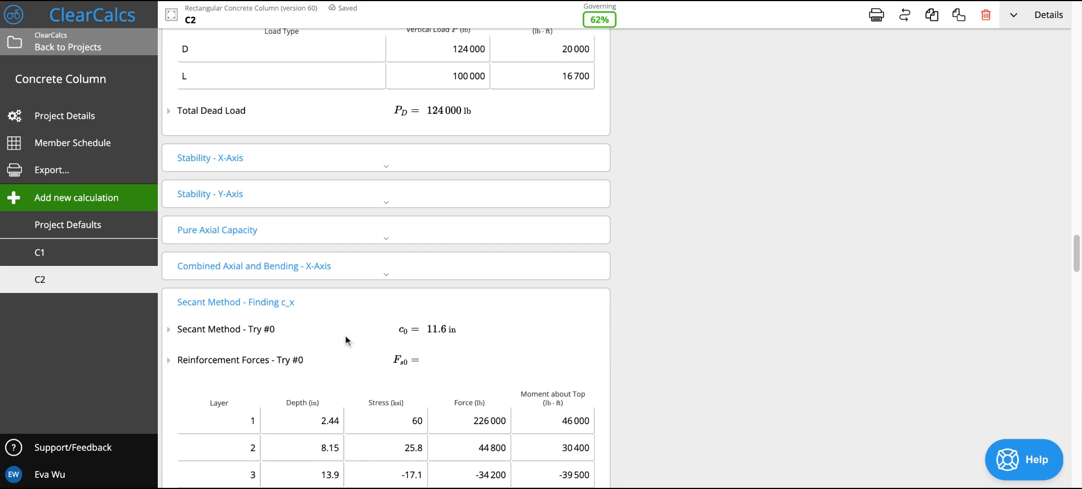
pyautogui.scroll(-4, 323, 353)
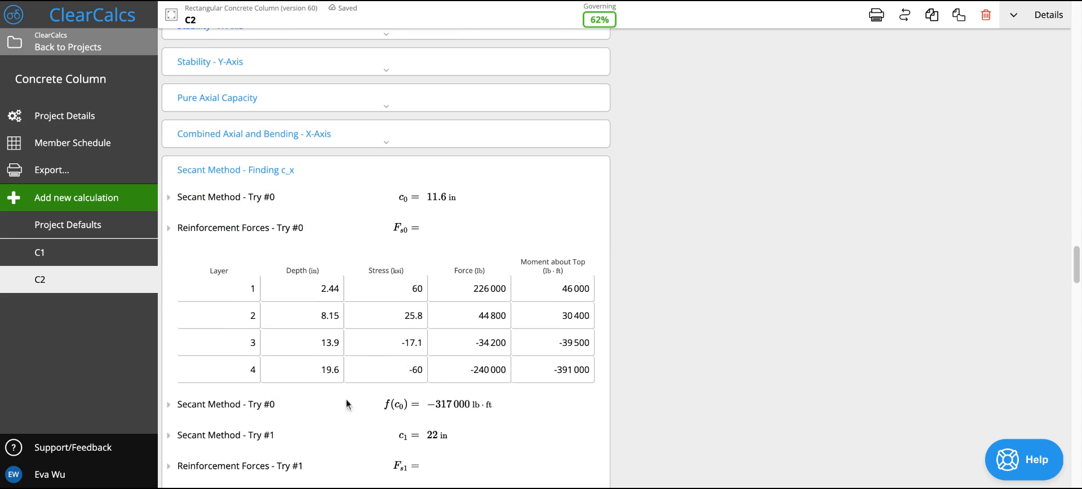
pyautogui.scroll(-10, 344, 411)
pyautogui.scroll(11, 343, 410)
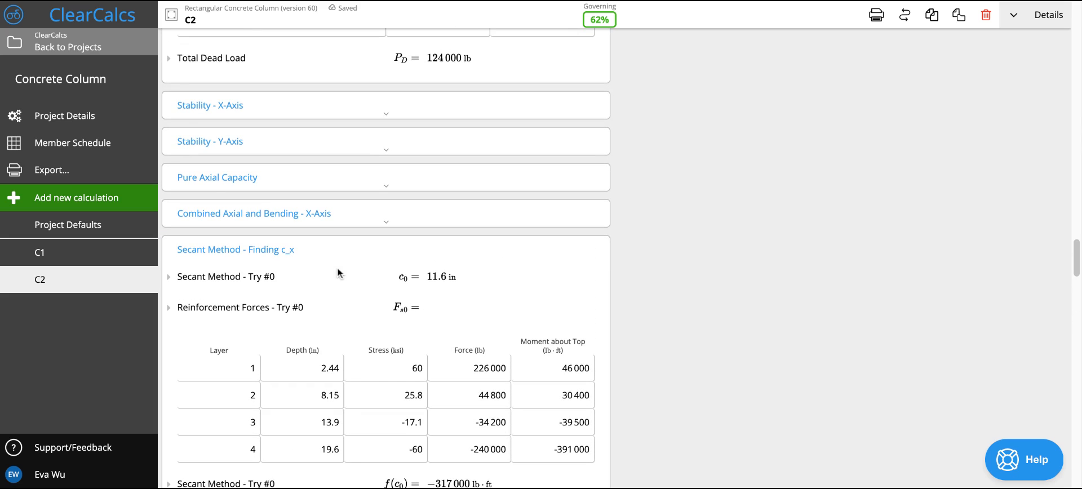
pyautogui.click(330, 249)
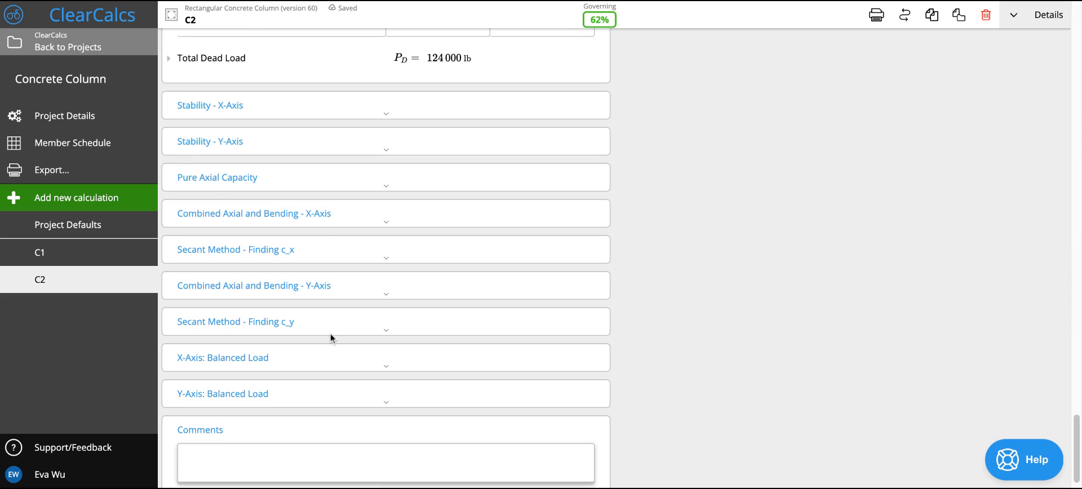
pyautogui.click(325, 317)
pyautogui.click(325, 318)
pyautogui.scroll(2, 710, 242)
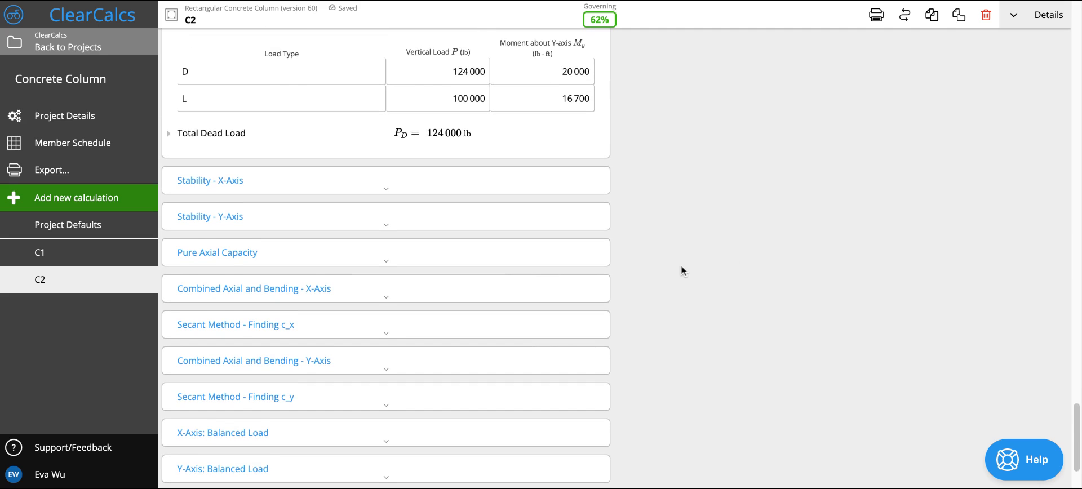
# - Review the summary's capacities, failure modes and bi-axial bending and compression check for both axes
pyautogui.scroll(15, 680, 271)
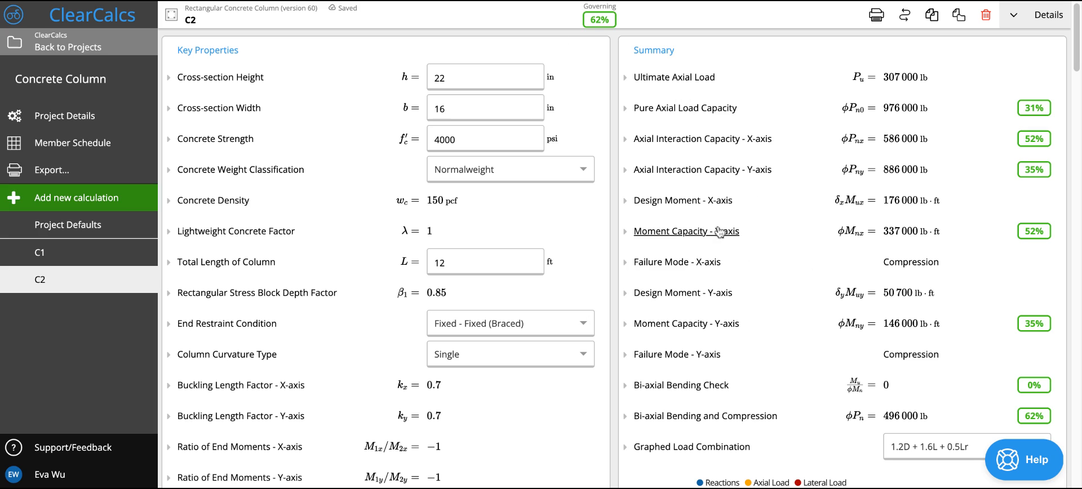
pyautogui.scroll(-1, 786, 390)
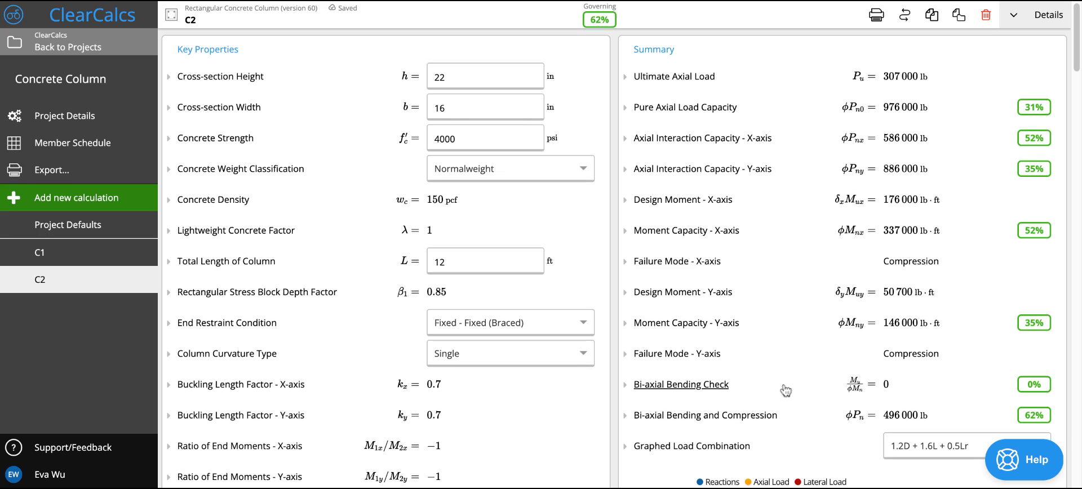
pyautogui.scroll(-1, 785, 391)
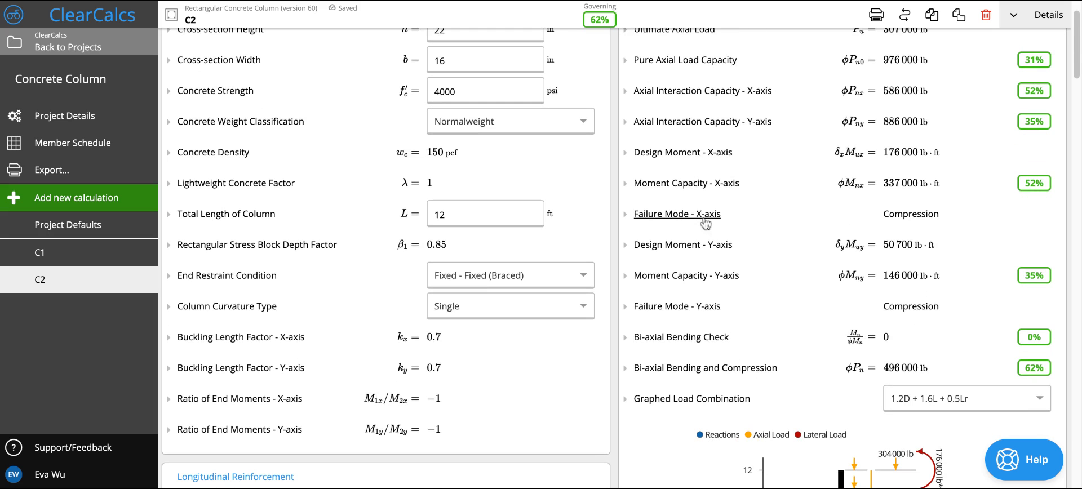